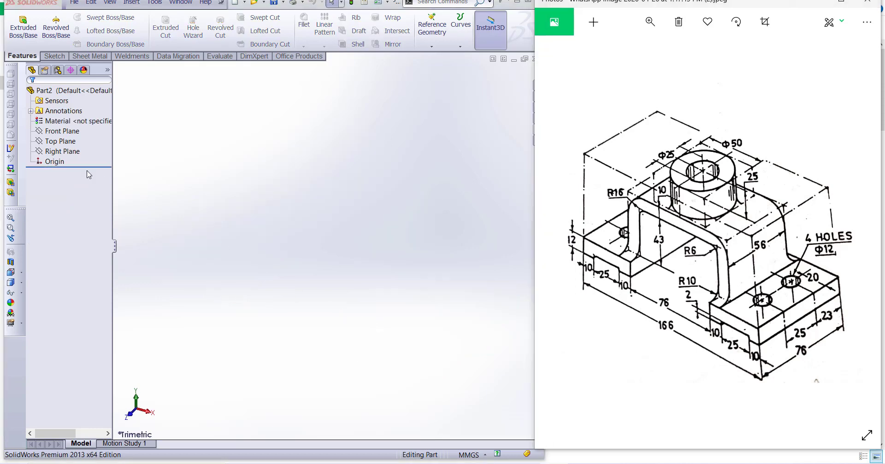
Sketch a corner rectangle about 75 by 17 mm on the Front Plane, starting at the origin and extending below it
click(61, 131)
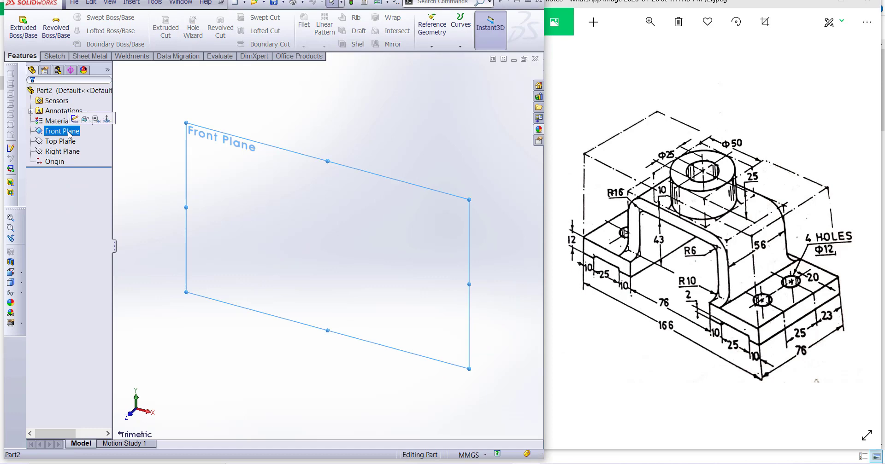
click(108, 119)
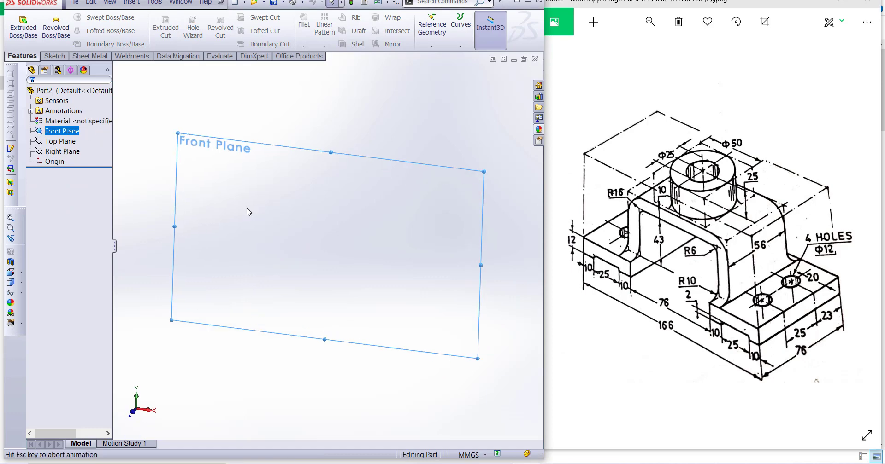
click(51, 56)
click(72, 18)
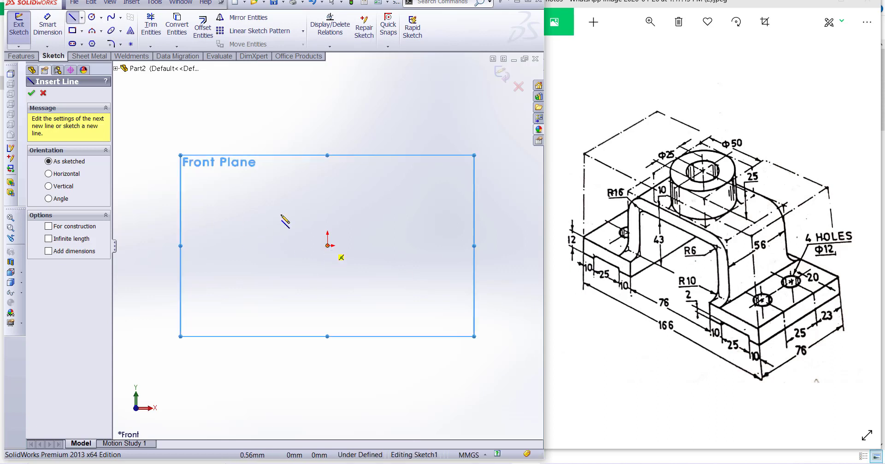
click(81, 31)
key(Escape)
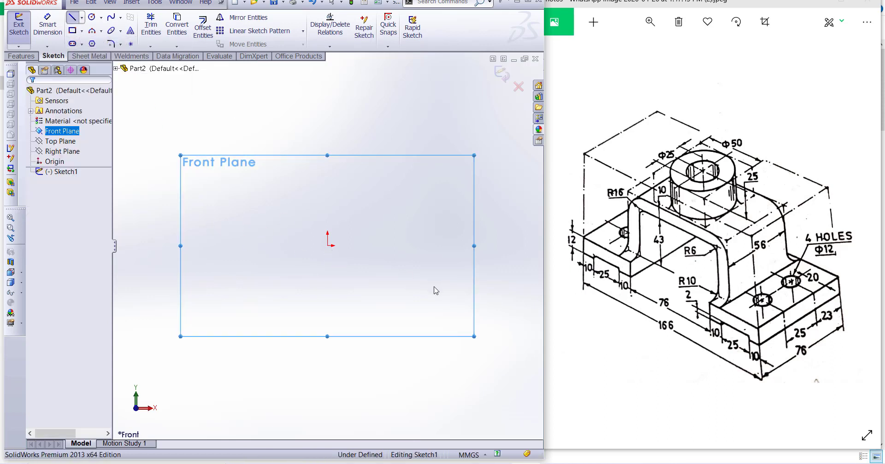
key(r)
click(327, 246)
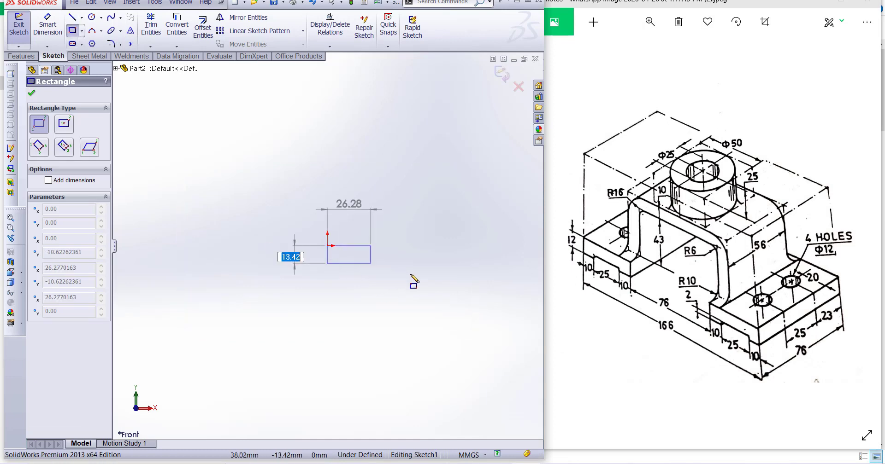
click(452, 274)
key(Escape)
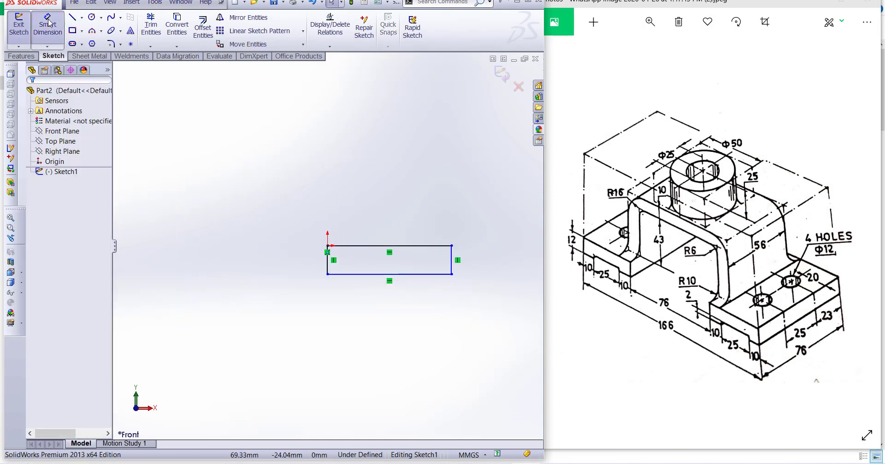
Dimension the rectangle 45 mm wide and 12 mm high
click(50, 23)
click(376, 246)
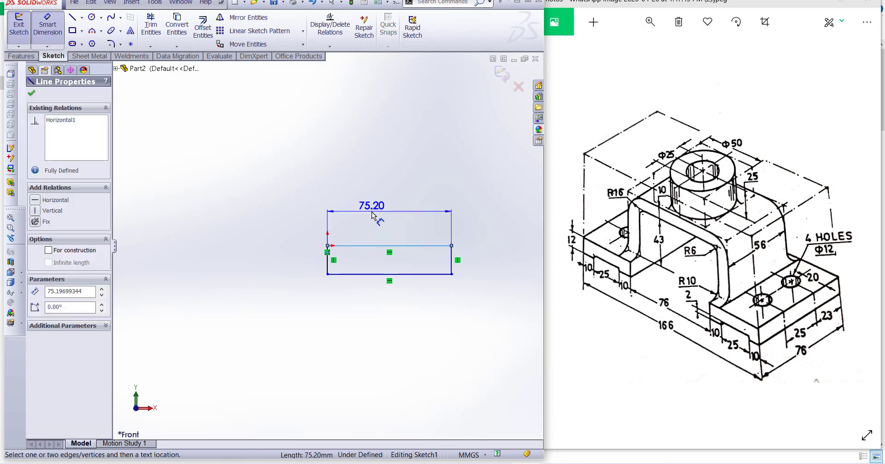
click(372, 215)
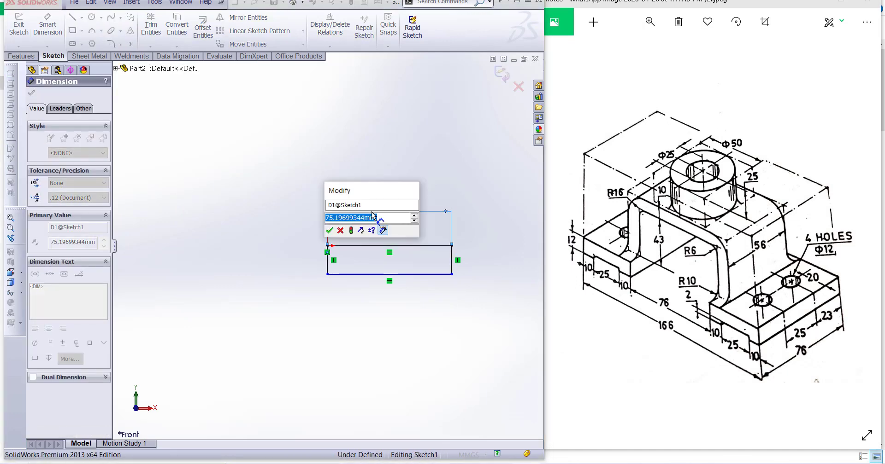
text(45)
key(Return)
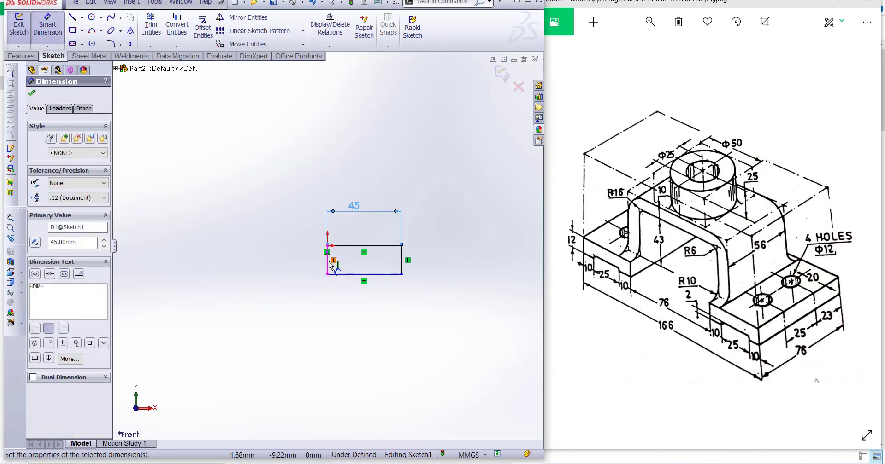
click(327, 263)
click(297, 268)
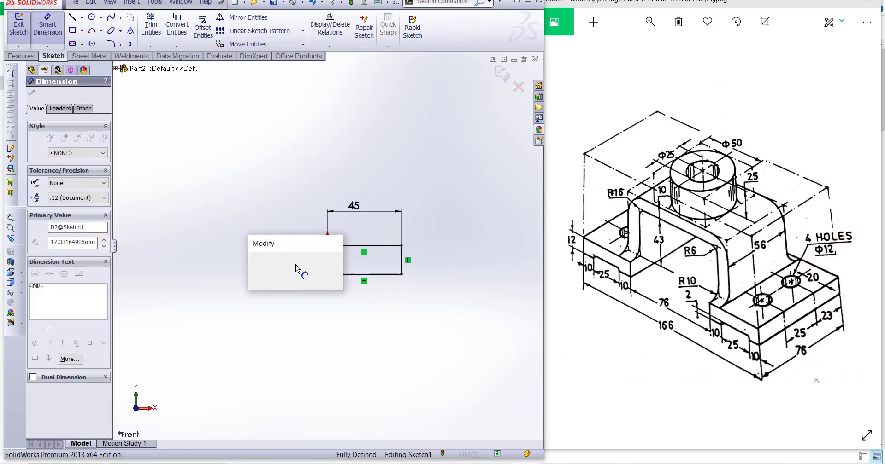
text(12)
key(Return)
key(Escape)
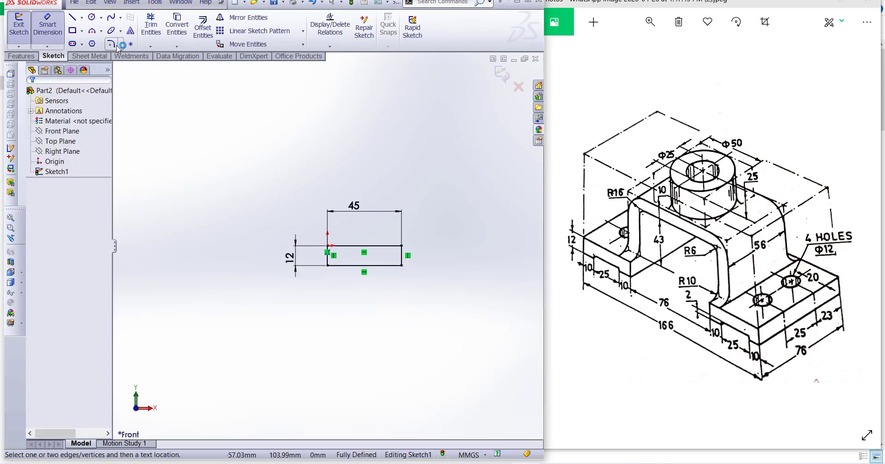
Extrude the rectangle as a boss 76 mm deep with the Mid Plane end condition
click(22, 56)
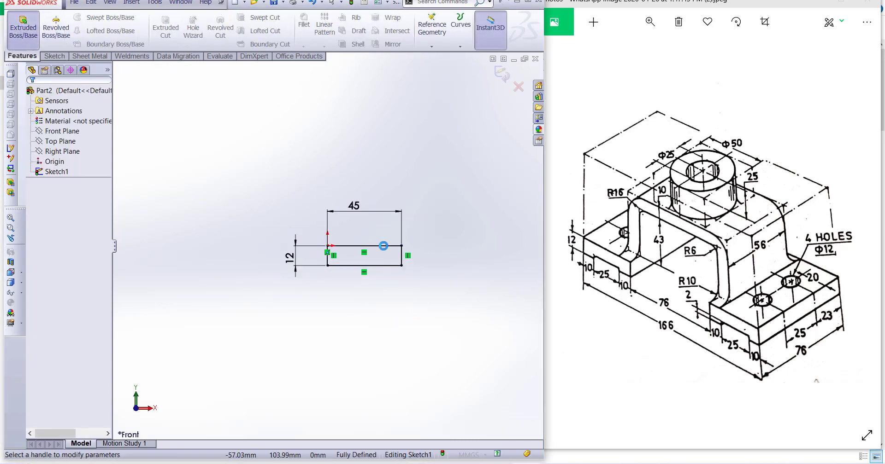
click(23, 26)
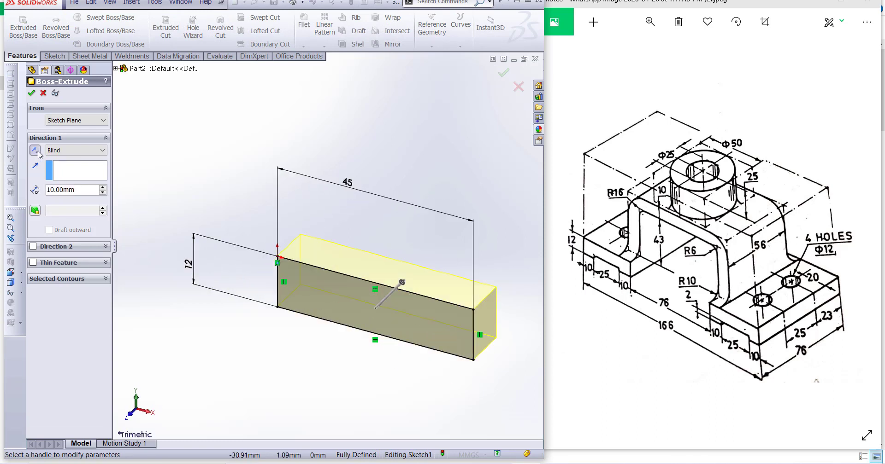
click(37, 152)
click(74, 151)
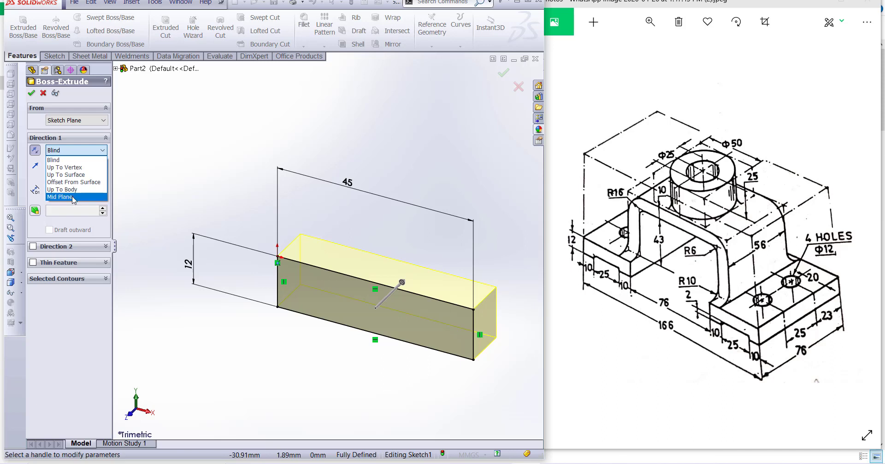
click(73, 198)
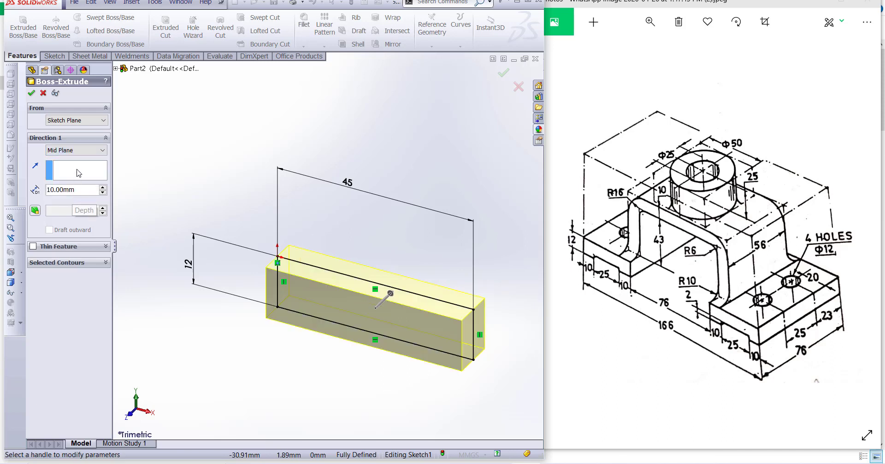
drag(74, 189, 48, 190)
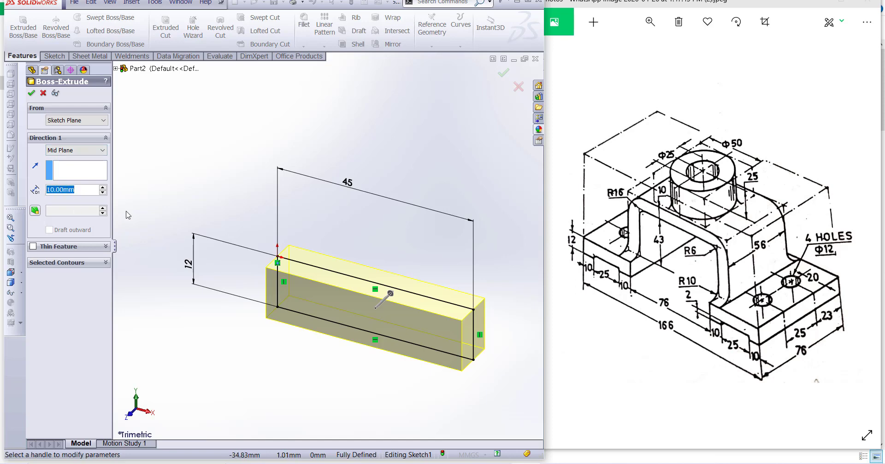
text(76)
key(Return)
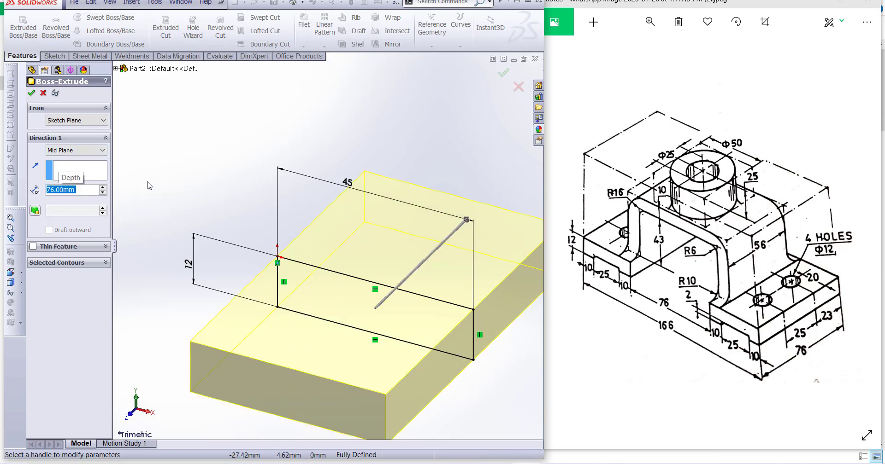
click(32, 94)
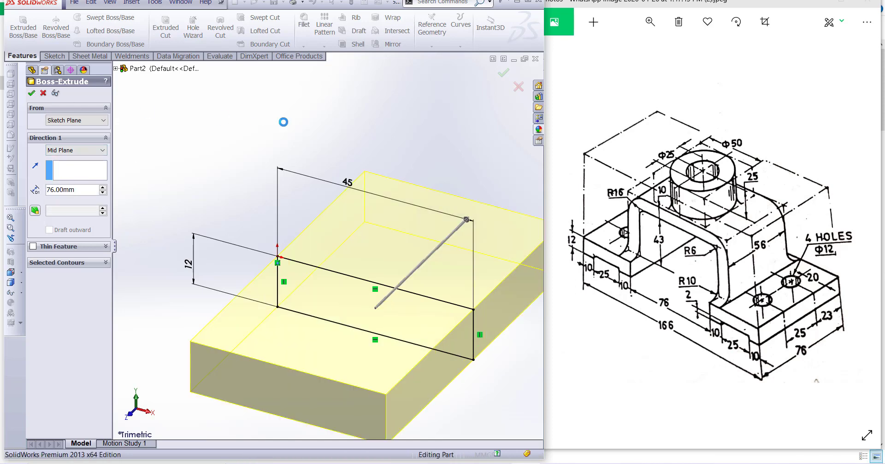
key(f)
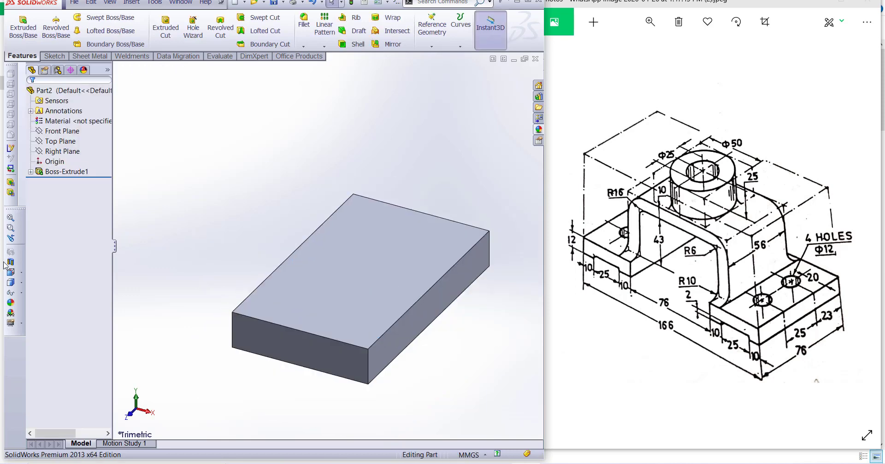
Start an extruded cut on the block's front face and sketch a rectangle about 27 mm wide on its bottom edge
click(10, 272)
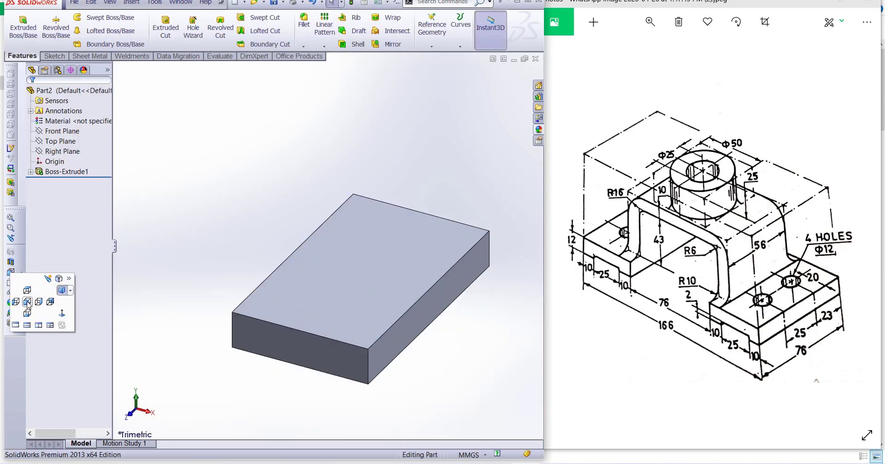
click(35, 301)
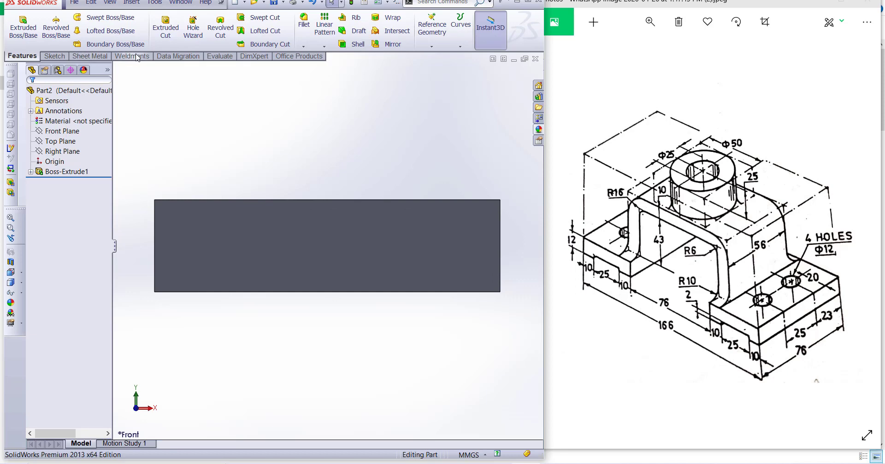
click(165, 29)
click(257, 236)
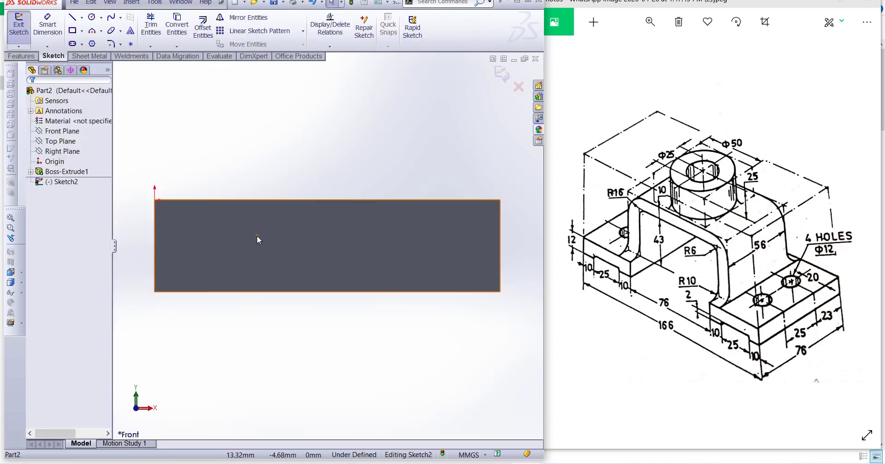
click(72, 31)
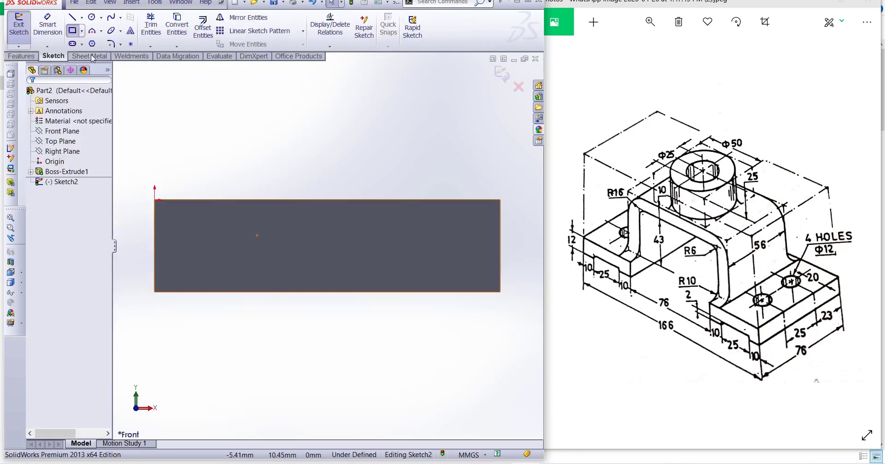
drag(224, 291, 258, 272)
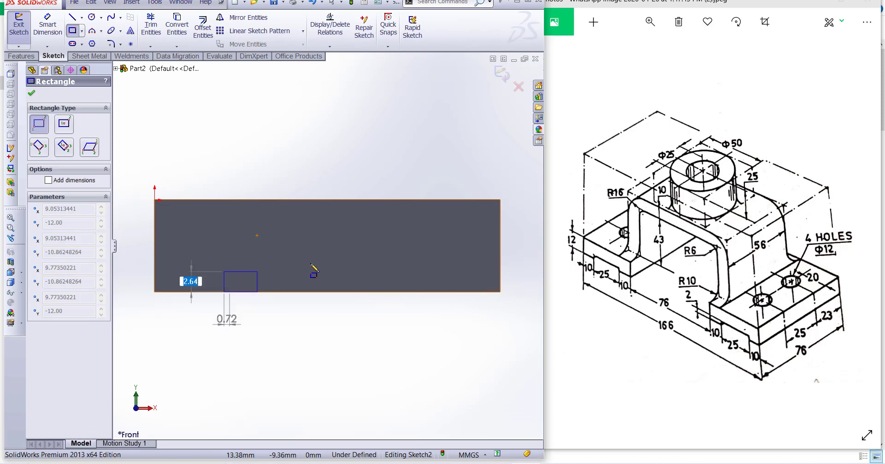
click(431, 262)
key(Escape)
Dimension the cut rectangle 25 mm wide and 2 mm high
click(48, 30)
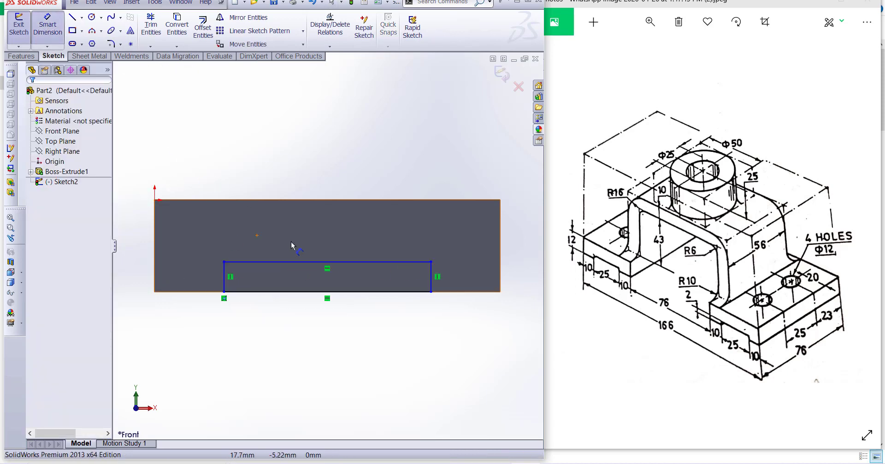
click(292, 261)
click(289, 157)
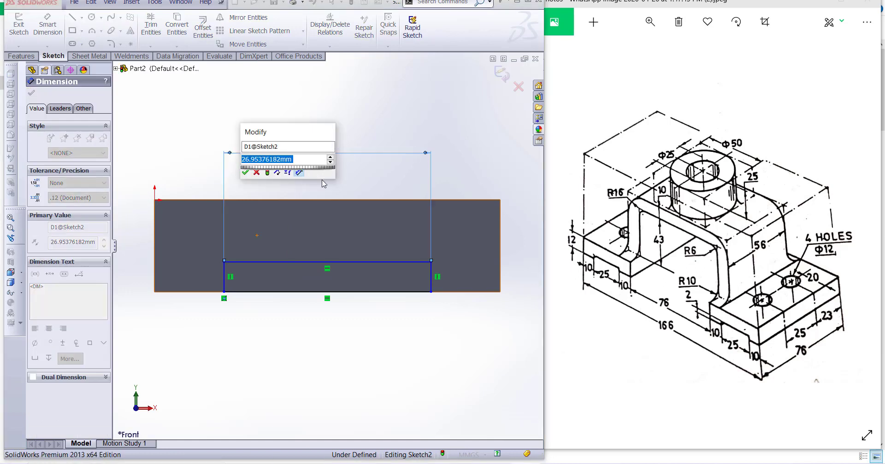
text(25)
key(Return)
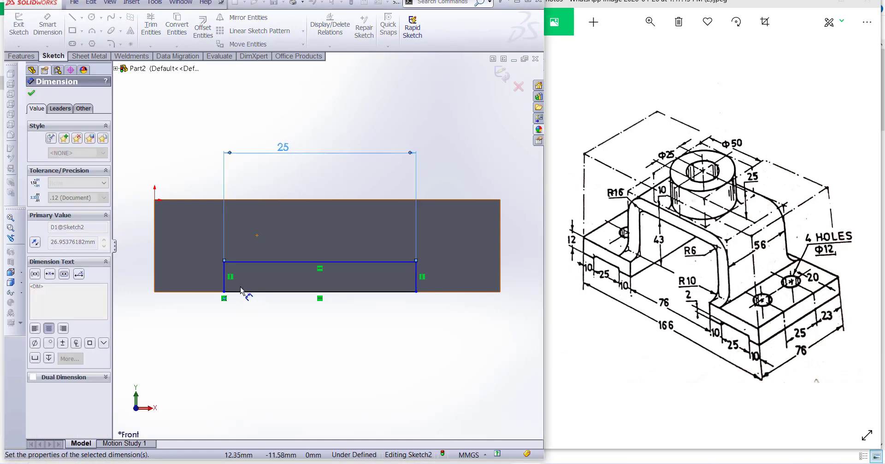
click(225, 281)
click(186, 279)
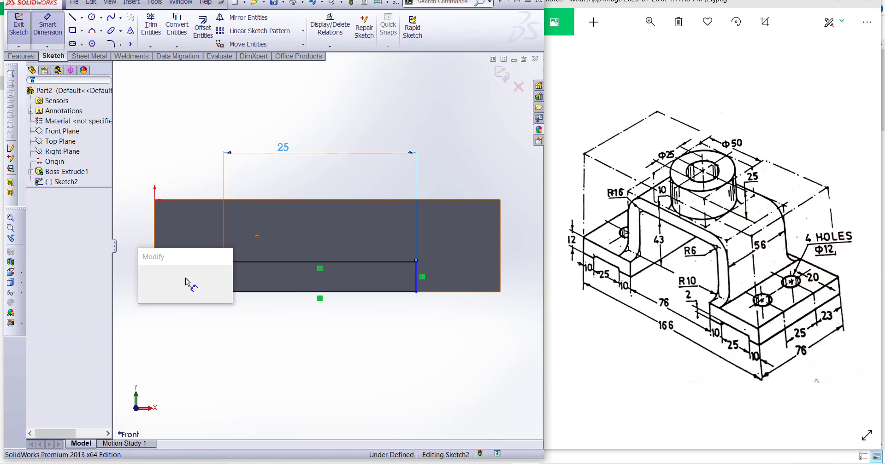
text(2)
key(Return)
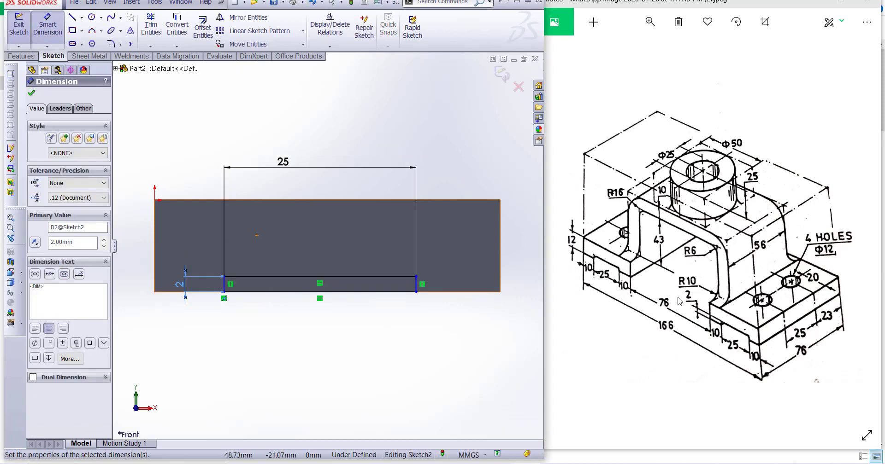
Position the cut rectangle's near side 10 mm from the block's left edge
click(225, 290)
click(155, 242)
click(185, 354)
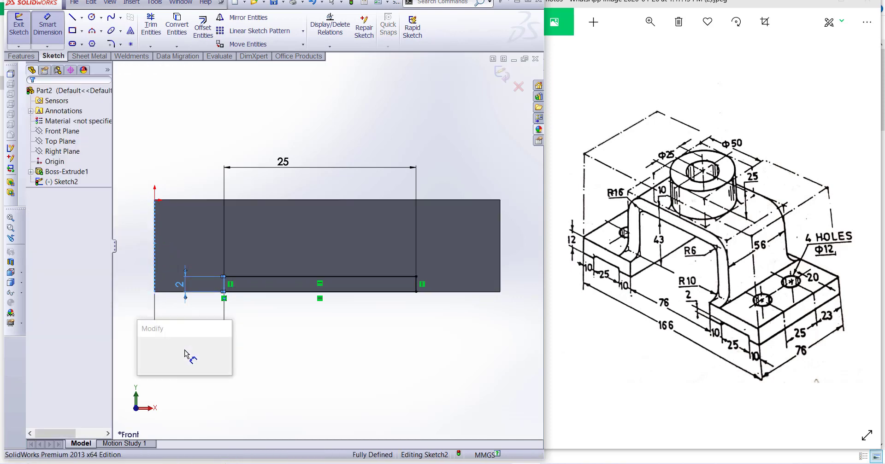
text(10)
key(Return)
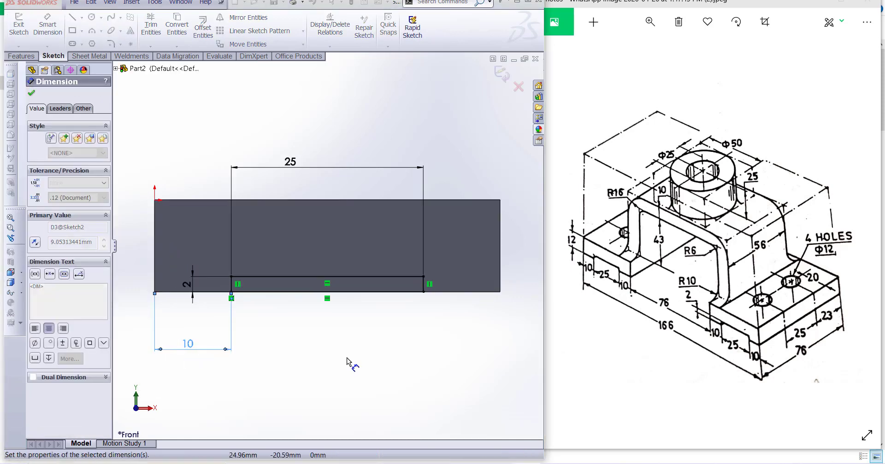
click(348, 364)
key(f)
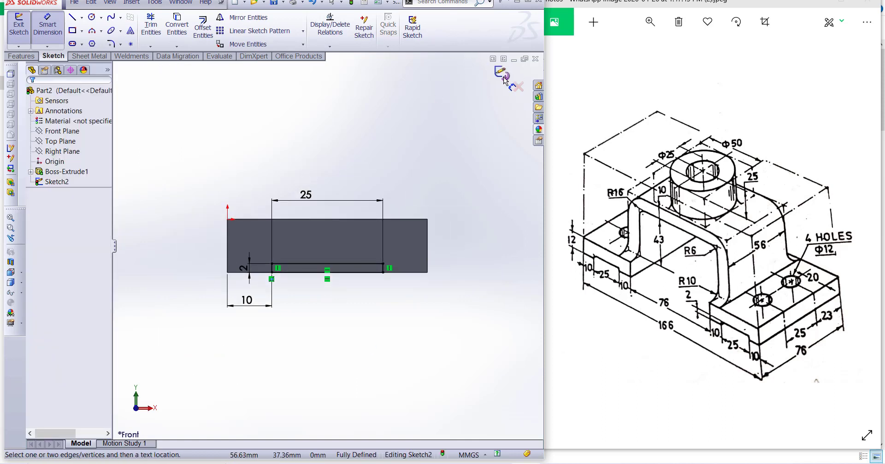
Finish the sketch and cut the bottom groove through the whole block with the Through All end condition
key(ctrl+e)
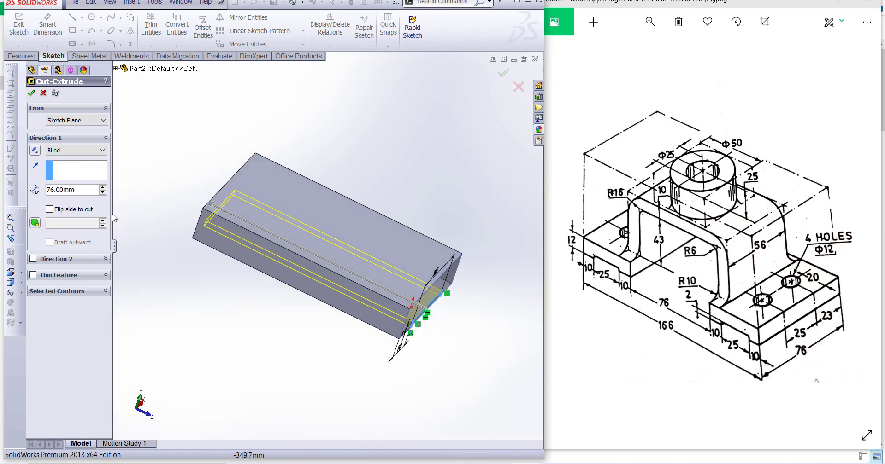
click(73, 151)
click(68, 168)
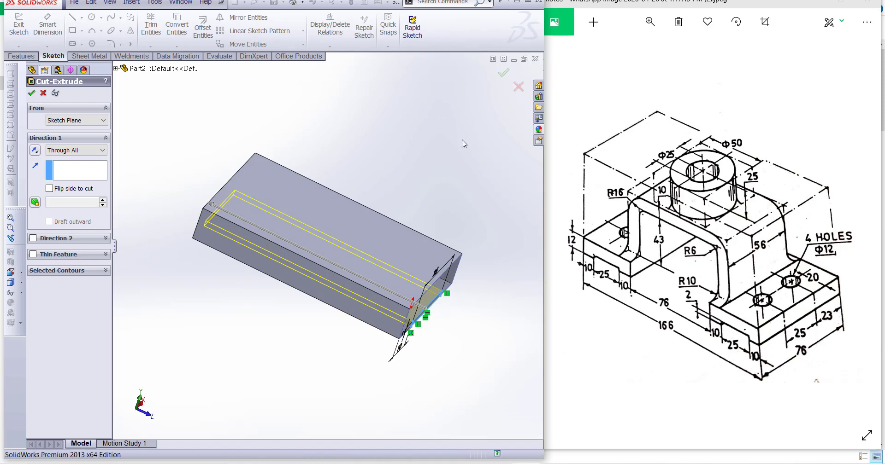
key(Return)
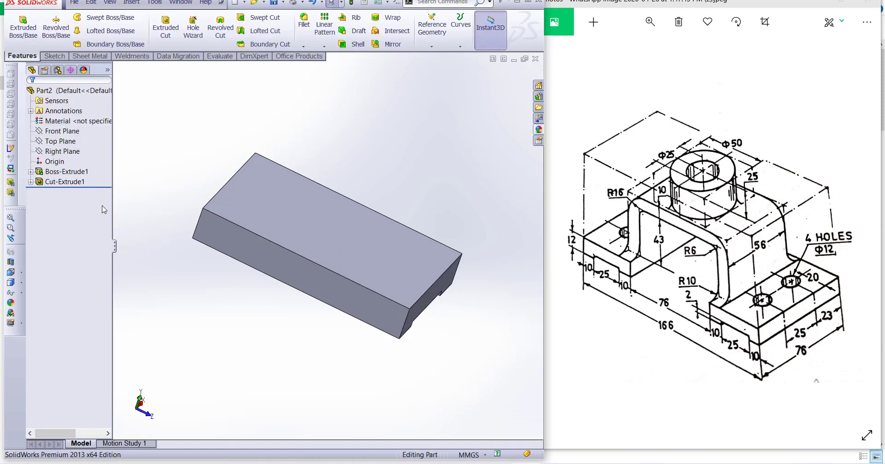
Examine the grooved foot from an angled view and straight on from the front
click(12, 283)
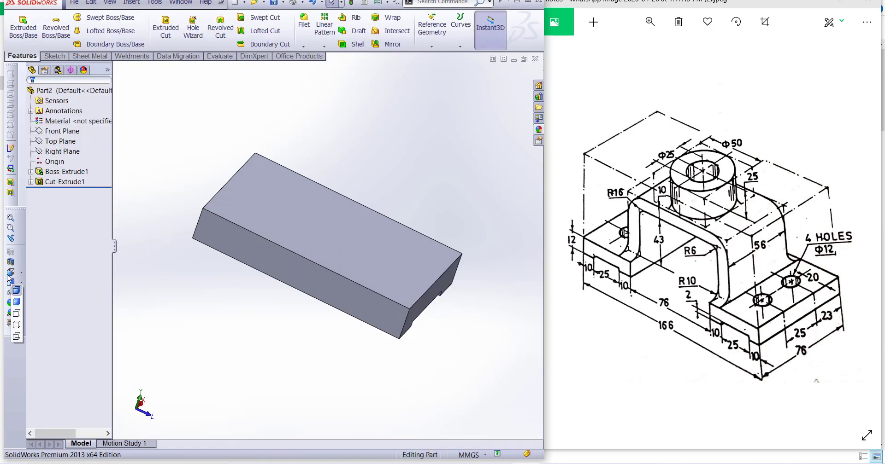
click(10, 272)
click(35, 309)
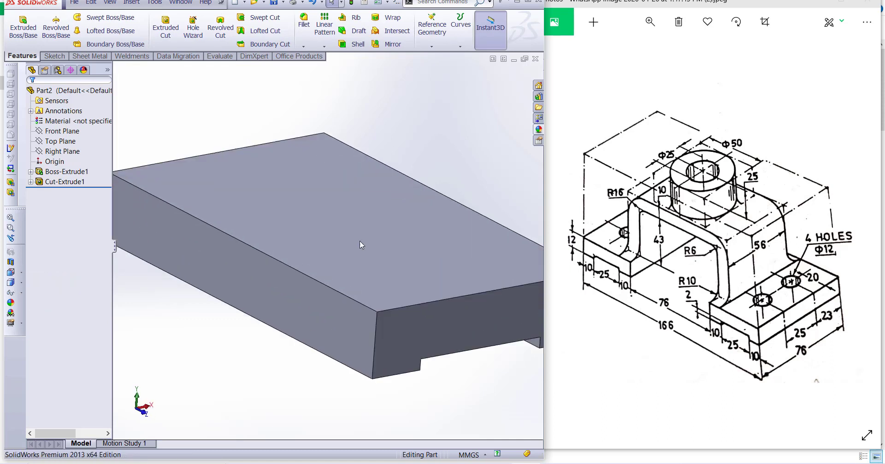
scroll(415, 283, up, 4)
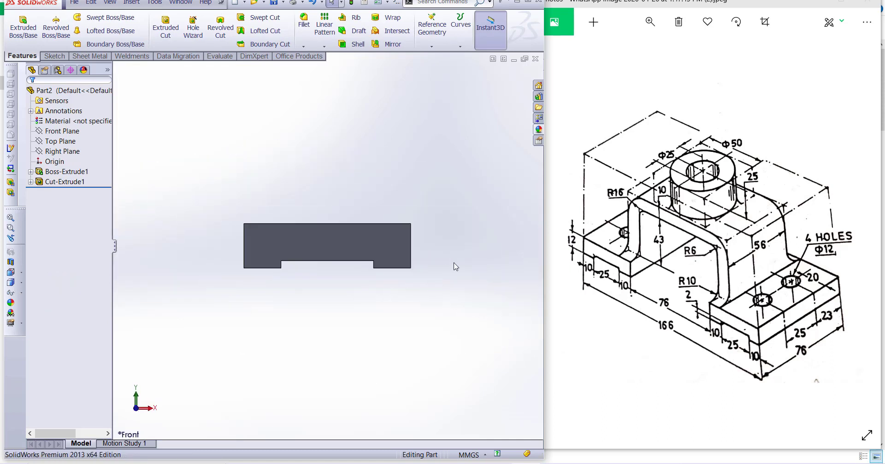
scroll(430, 282, up, 2)
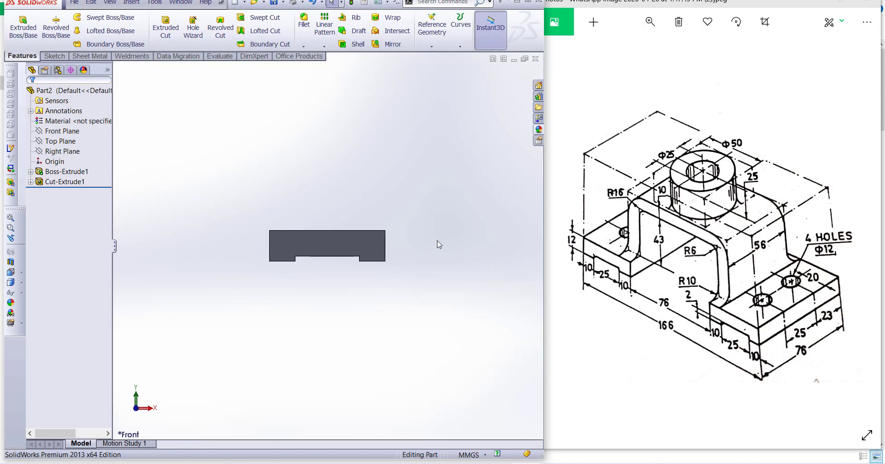
scroll(438, 245, up, 1)
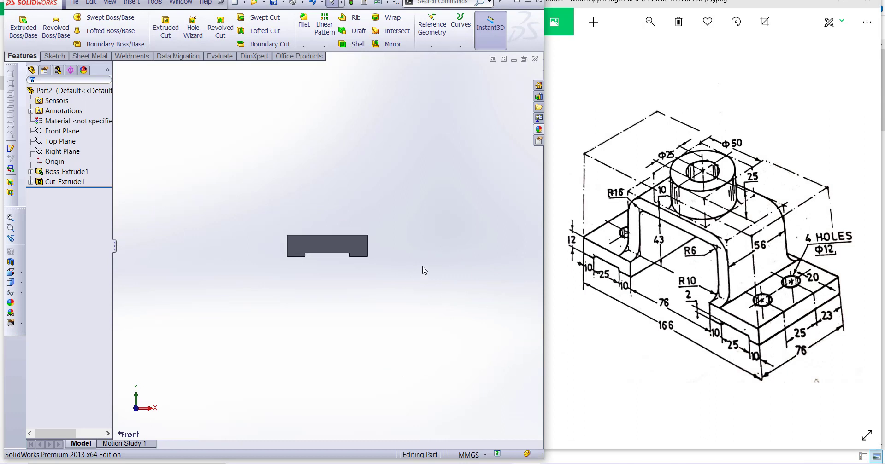
scroll(422, 265, up, 1)
scroll(380, 249, down, 1)
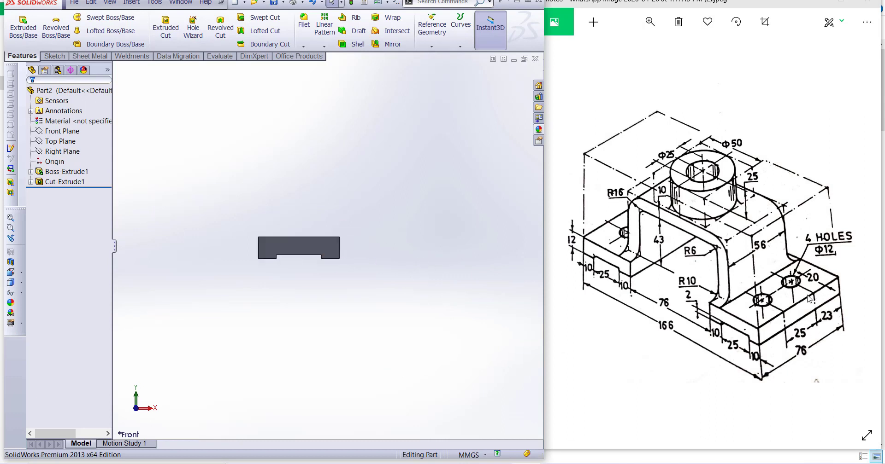
scroll(360, 271, down, 1)
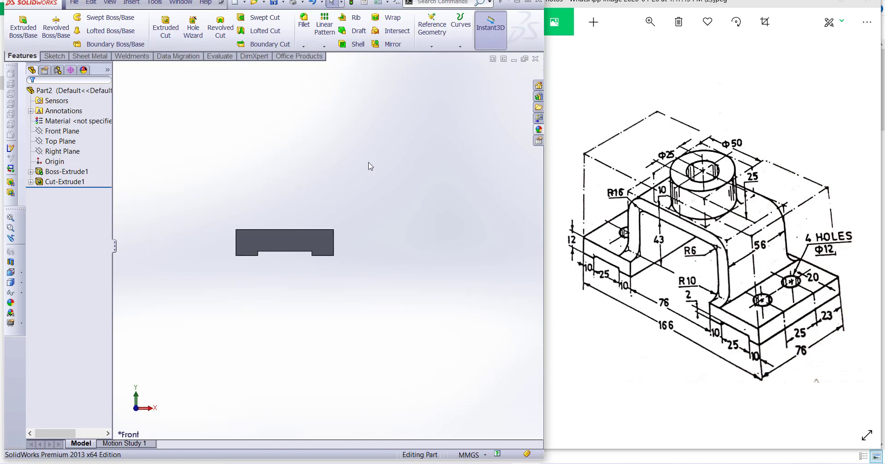
Create a reference plane offset 38 mm outward from the foot's long side face, on the +X side
middle_drag(362, 223, 348, 251)
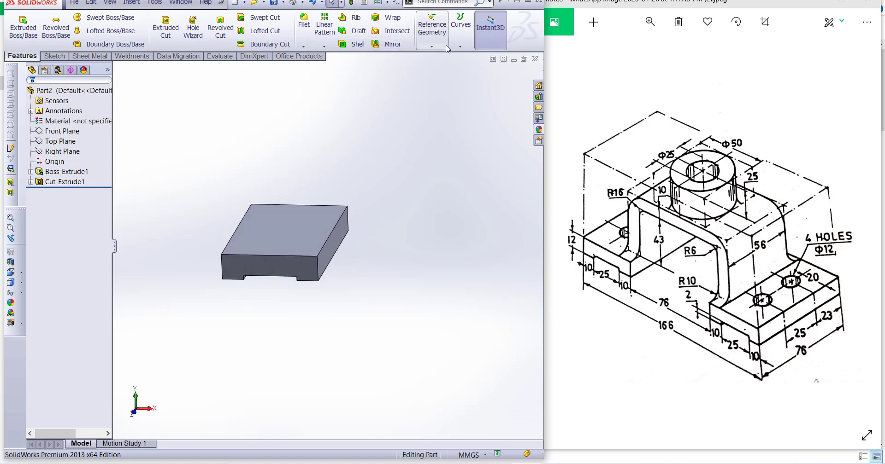
click(330, 251)
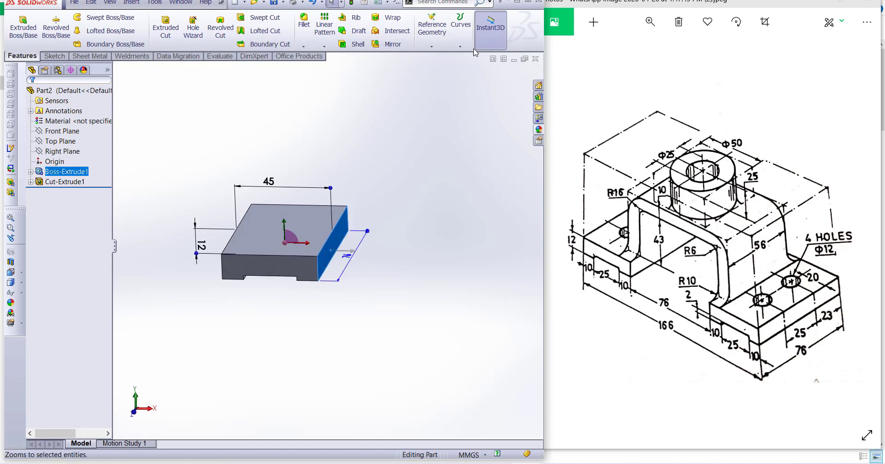
click(430, 46)
click(437, 55)
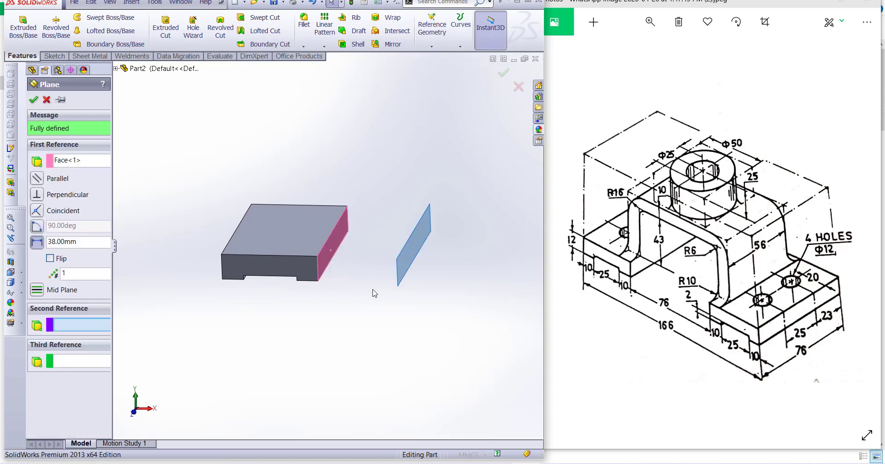
click(88, 243)
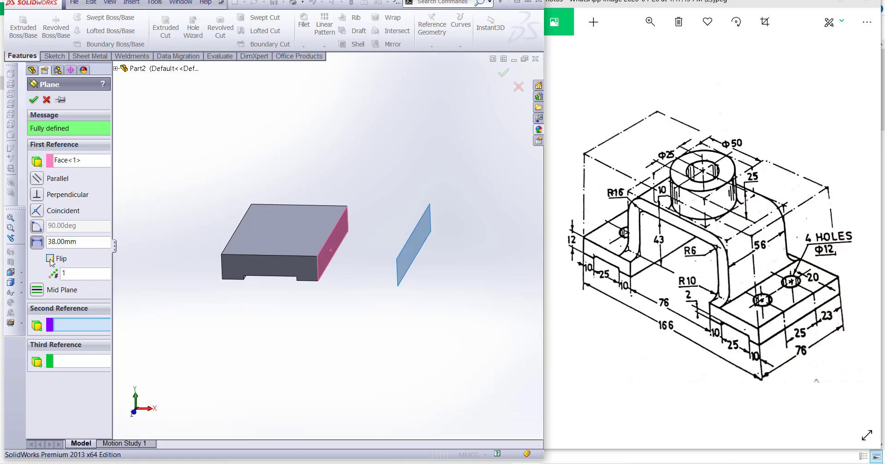
click(33, 100)
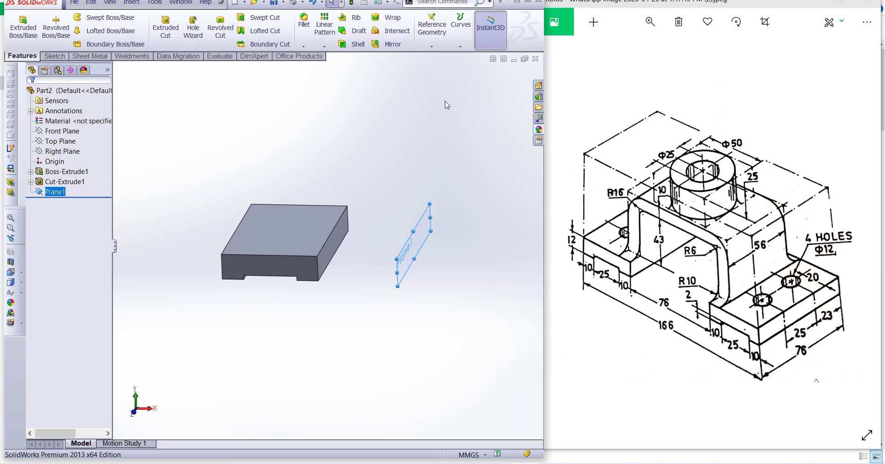
Mirror the whole grooved foot body about the offset plane, keeping the copy as a separate solid body
click(391, 43)
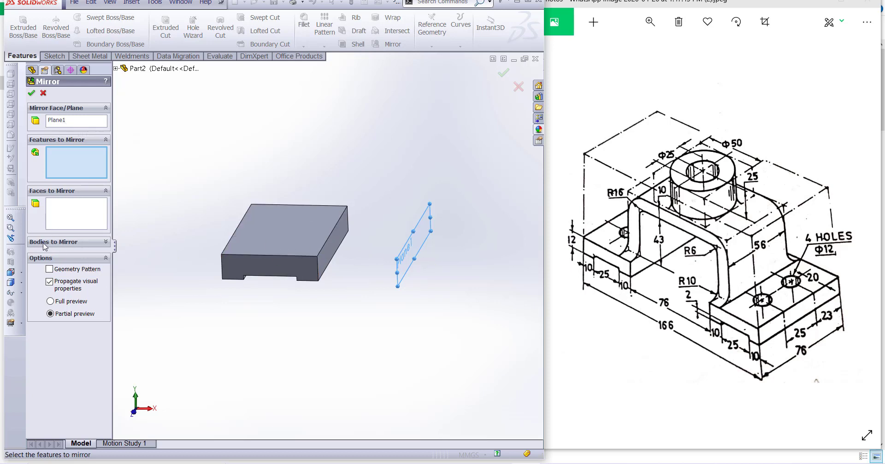
click(72, 242)
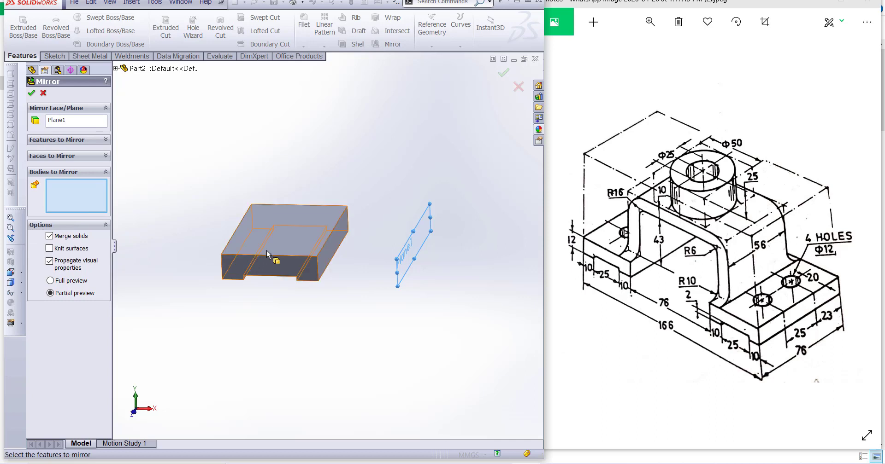
click(283, 251)
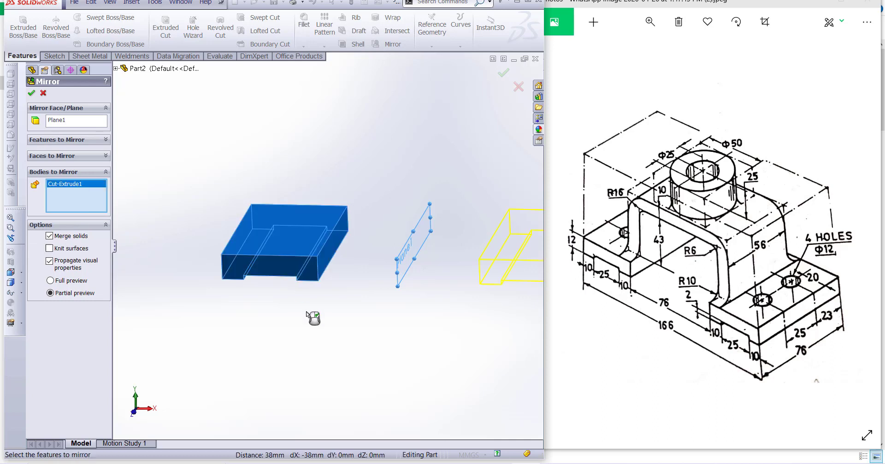
click(32, 94)
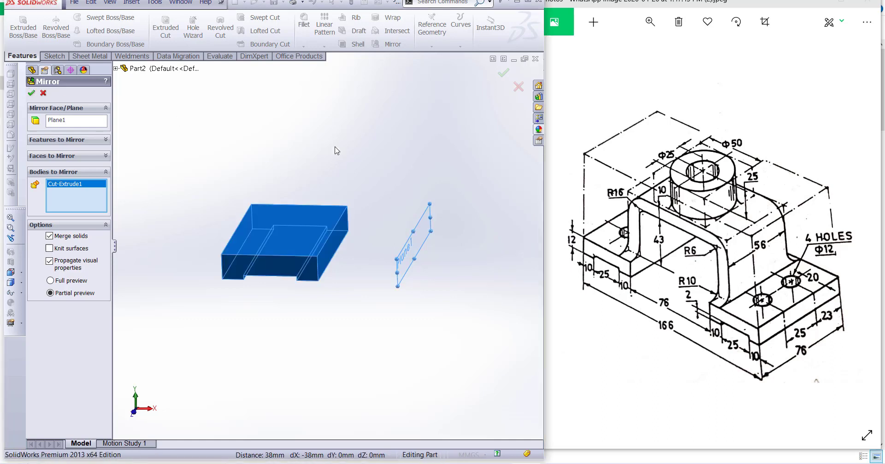
click(31, 94)
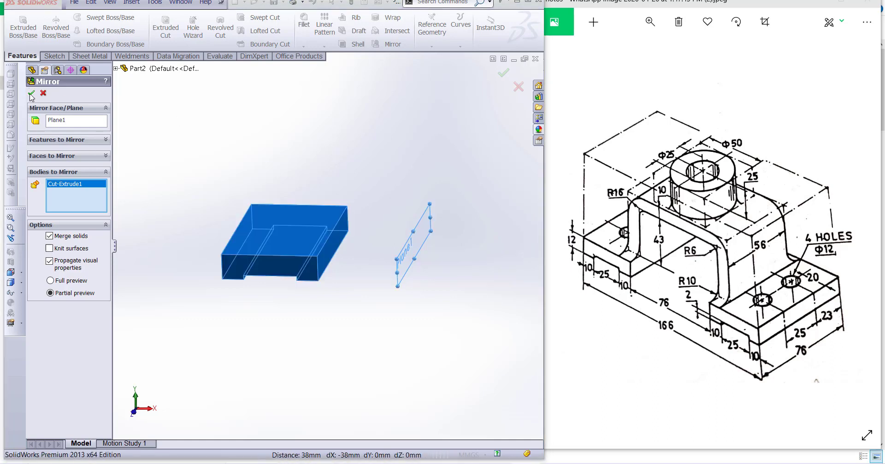
scroll(347, 220, up, 2)
scroll(347, 219, down, 2)
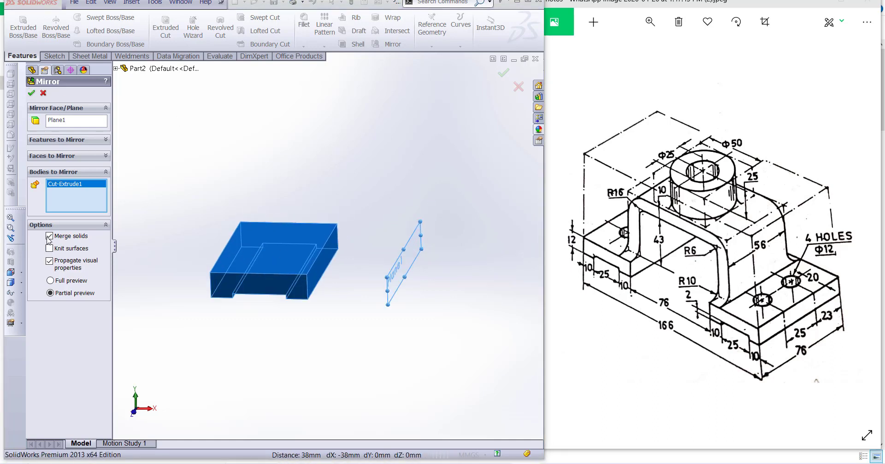
click(31, 93)
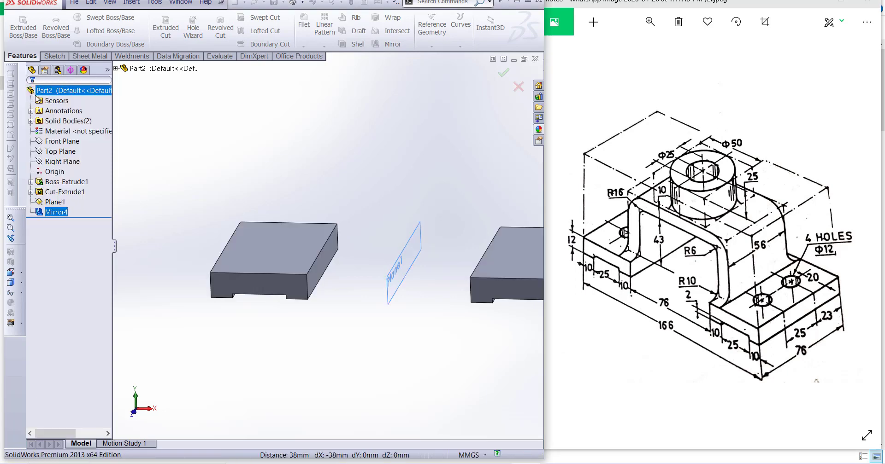
Hide the mirror plane between the two feet
scroll(345, 249, up, 2)
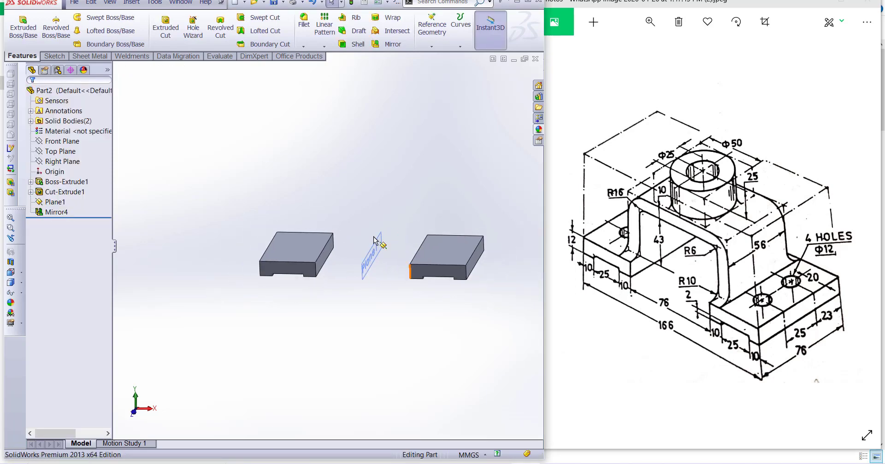
scroll(408, 251, down, 2)
click(60, 205)
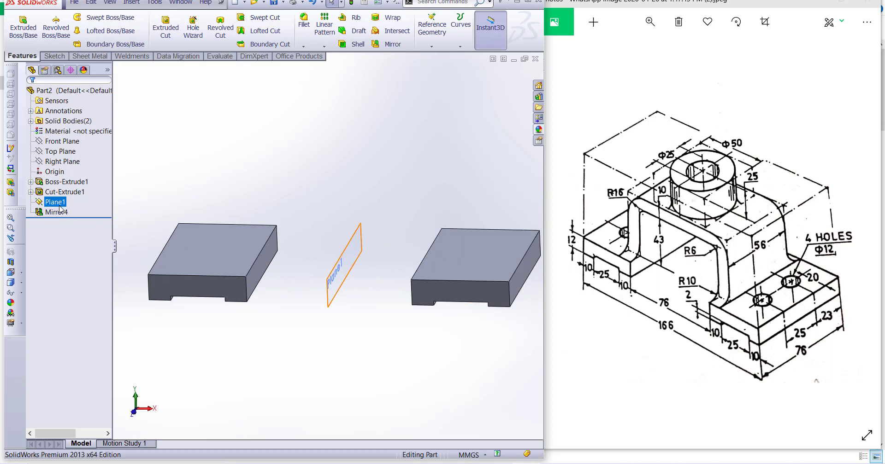
right_click(59, 205)
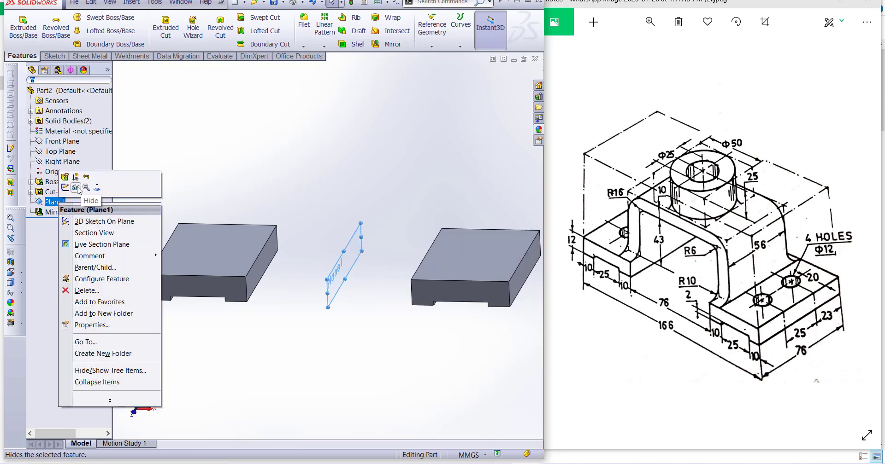
click(90, 199)
Create a reference plane offset 10 mm inward from the mirrored foot's front face, using the flipped direction
scroll(372, 249, up, 3)
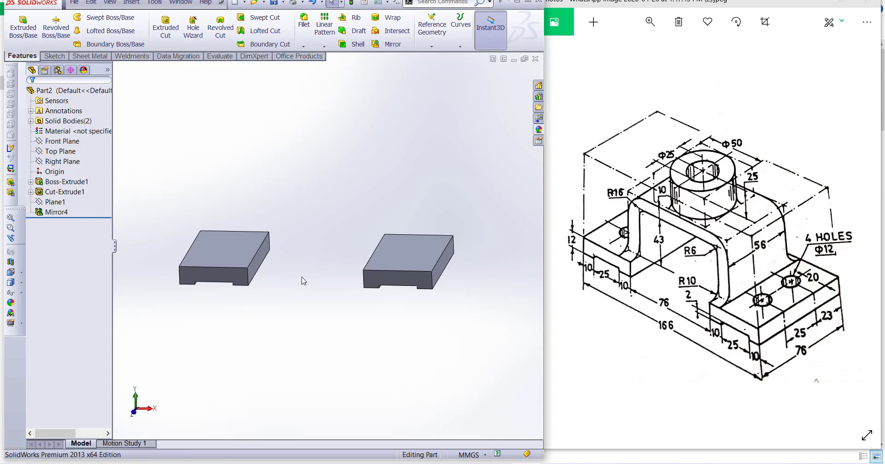
middle_drag(365, 227, 345, 259)
click(335, 294)
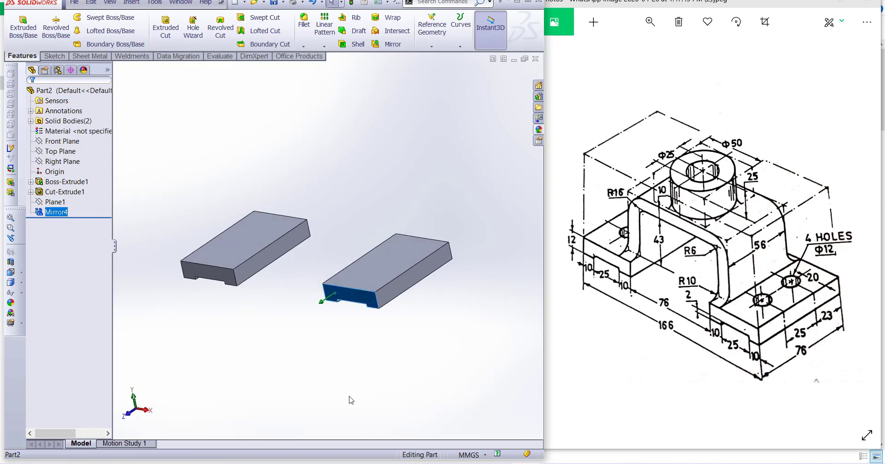
click(431, 46)
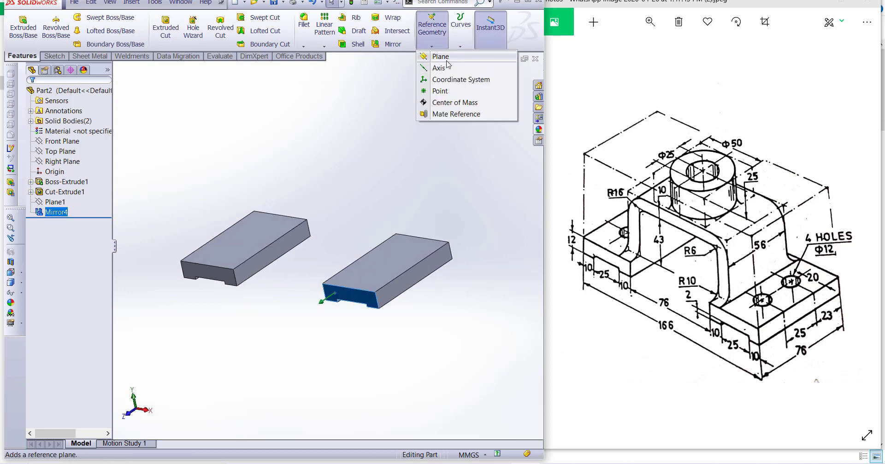
click(448, 60)
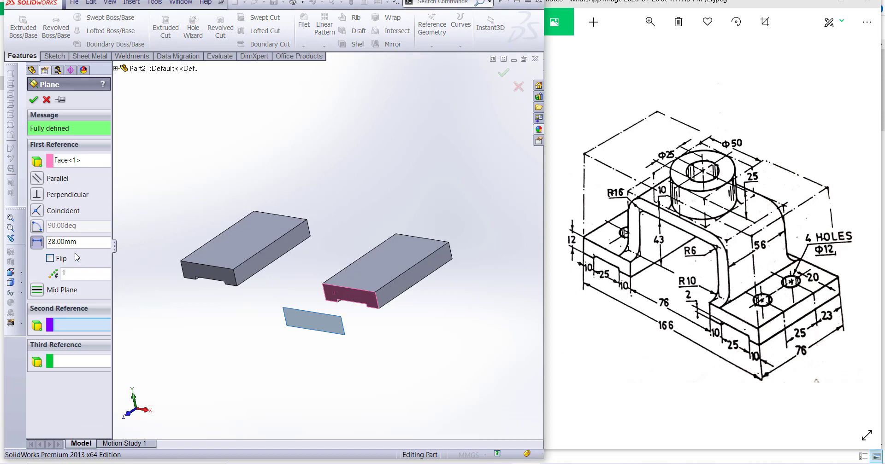
click(50, 258)
click(36, 247)
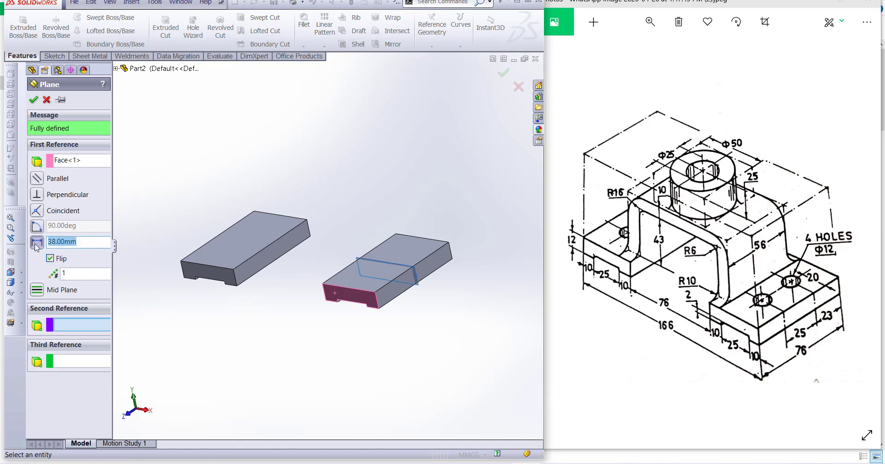
text(10)
key(Return)
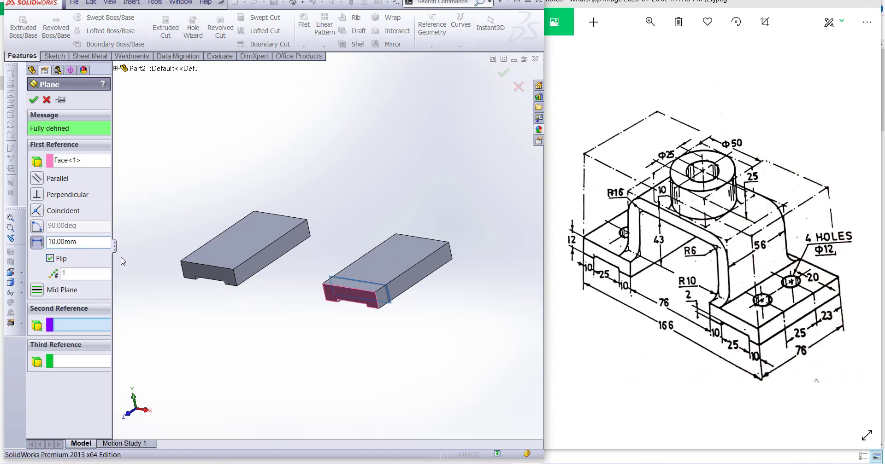
click(33, 99)
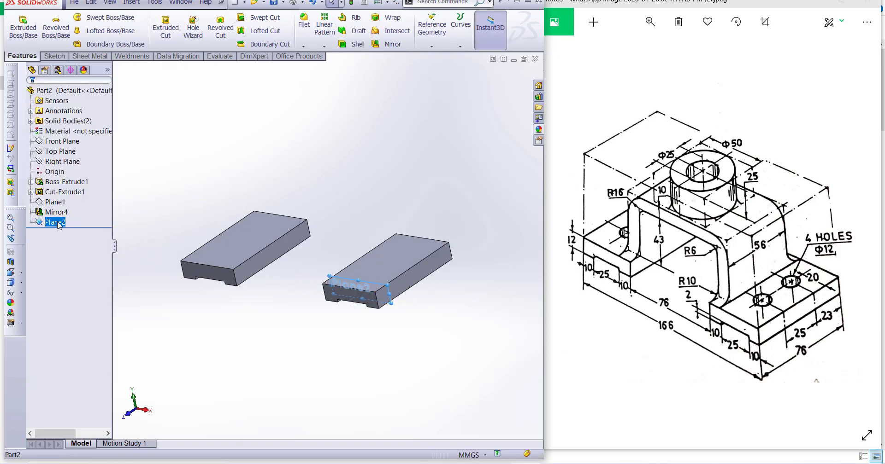
On the plane 10 mm inside the front, sketch the bridge's outer outline from foot to foot, about 56 mm above the feet's upper faces
right_click(99, 224)
click(96, 207)
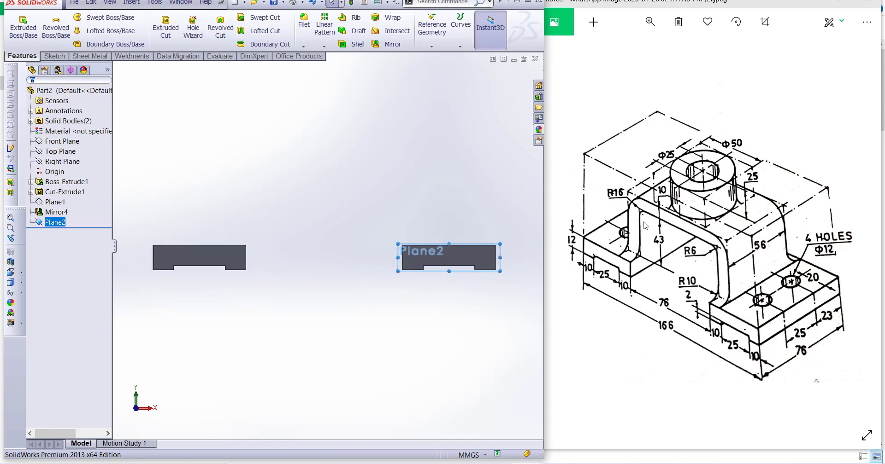
click(53, 56)
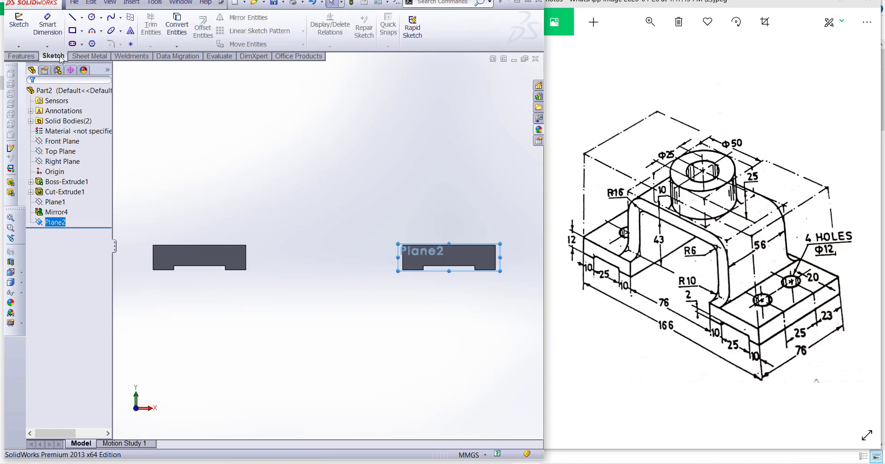
click(72, 18)
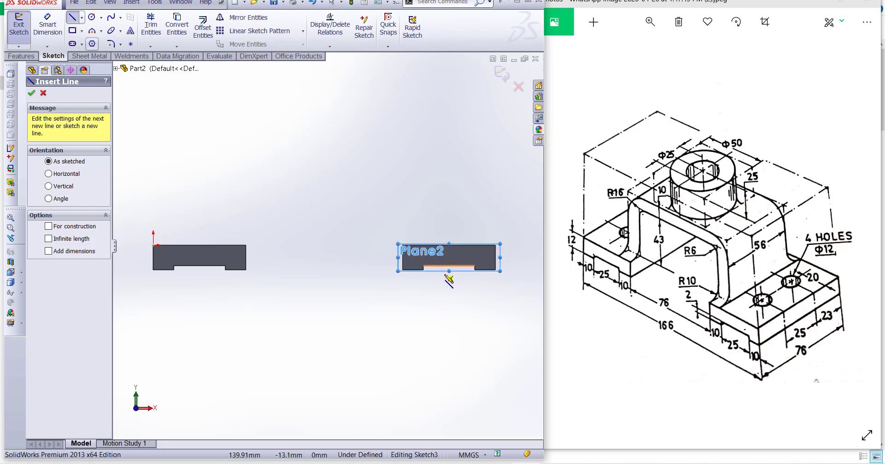
scroll(404, 249, down, 5)
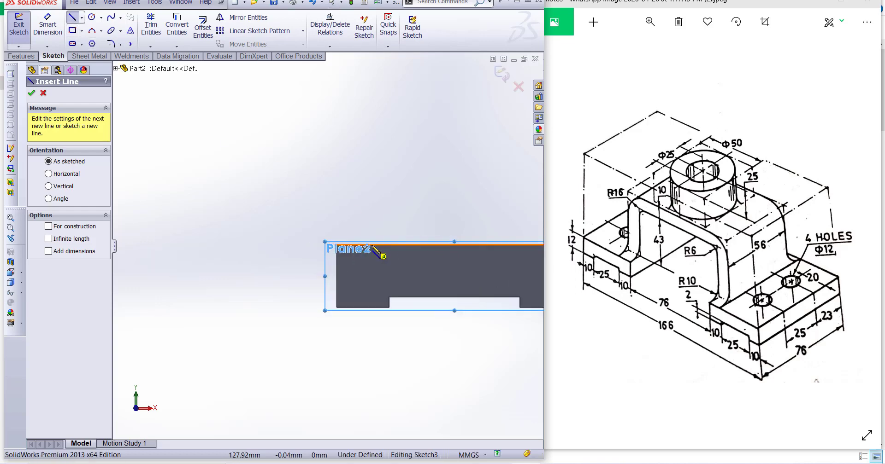
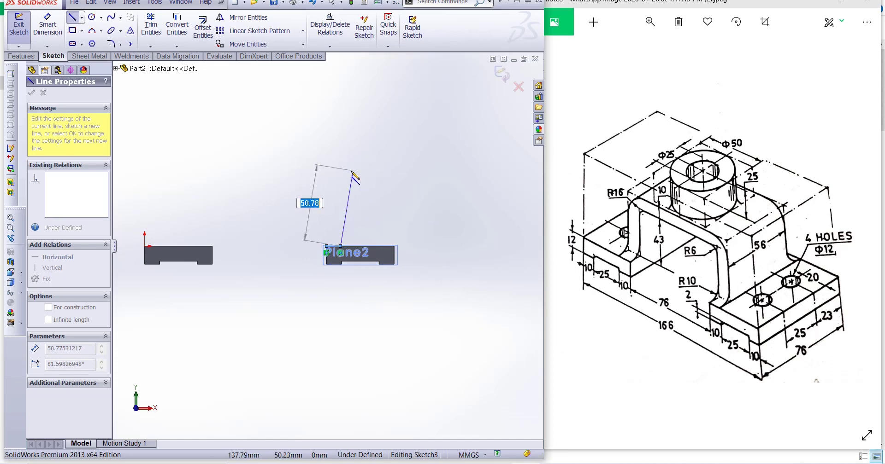
click(340, 162)
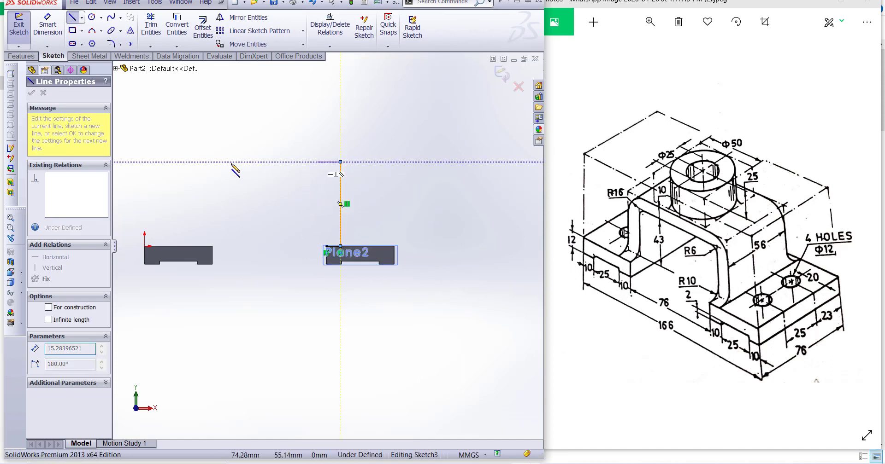
click(194, 162)
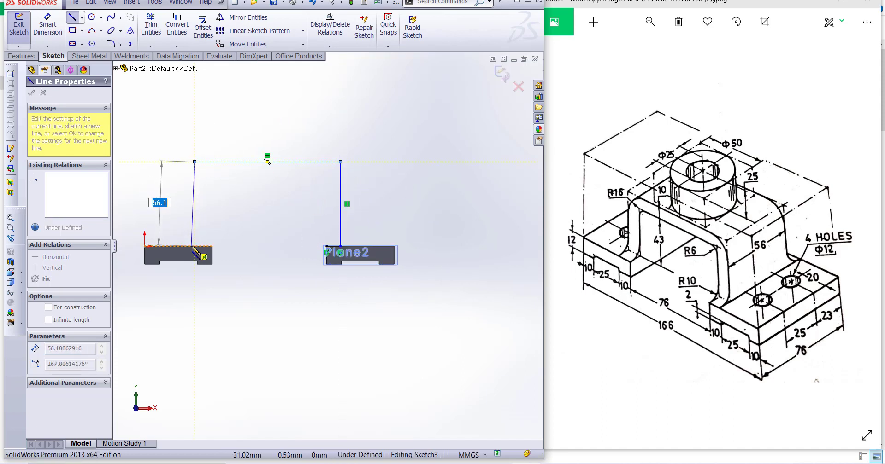
click(195, 247)
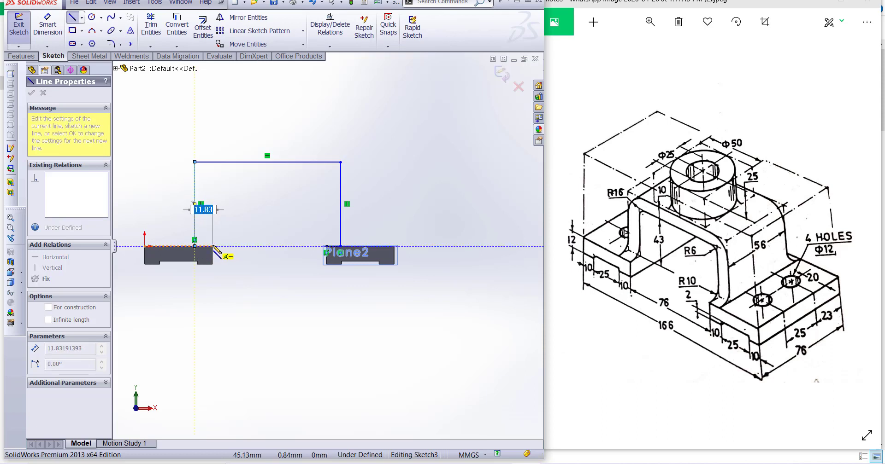
Close the bridge profile with an inner outline from the original foot's inner upper corner to the mirrored foot's, about 46 mm high
scroll(213, 246, down, 4)
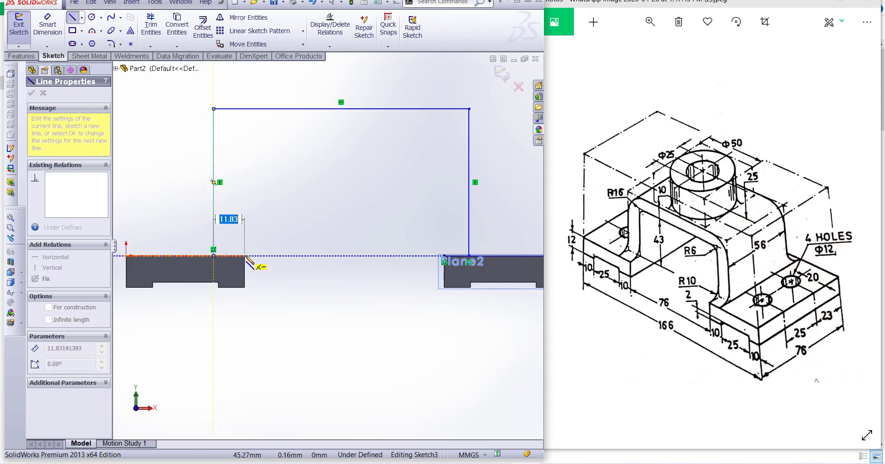
click(244, 256)
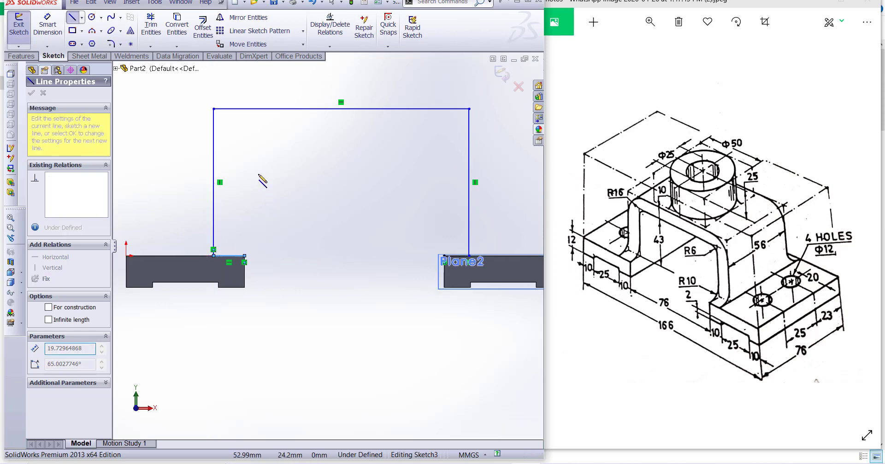
click(244, 135)
click(444, 135)
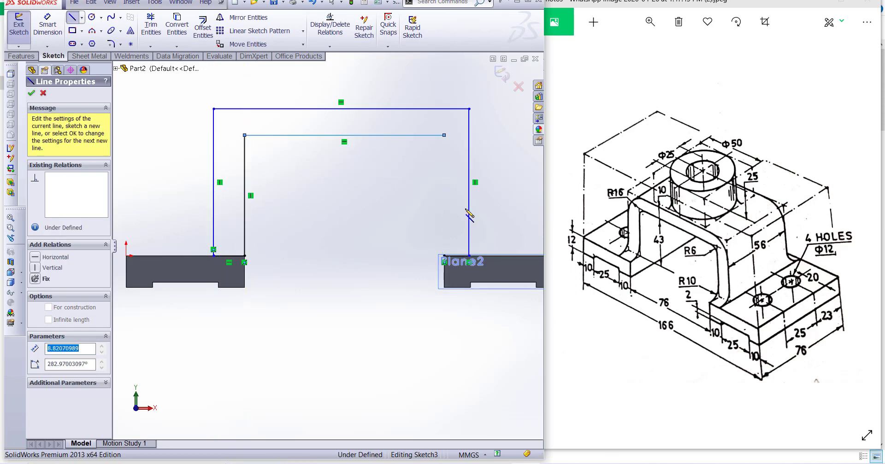
scroll(462, 264, down, 6)
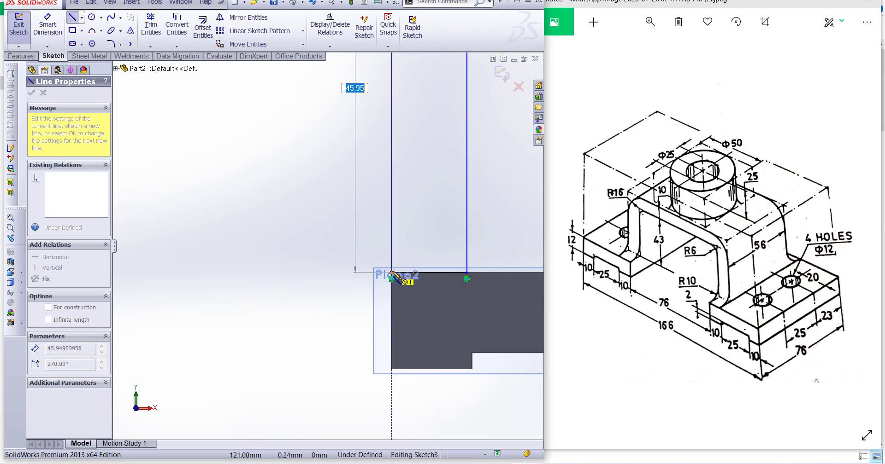
click(391, 276)
key(Escape)
Try to dimension the horizontal distance between the bridge's two inner vertical lines
scroll(518, 294, up, 5)
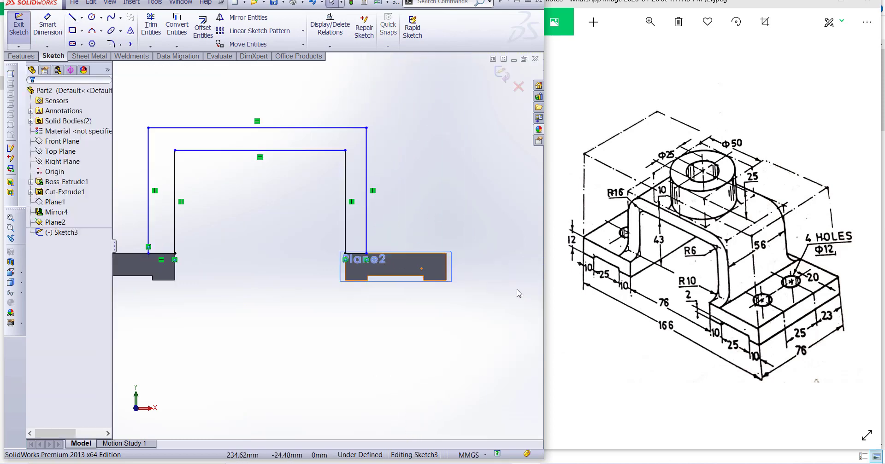
key(ctrl+Right)
key(ctrl+Right)
key(ctrl+Right)
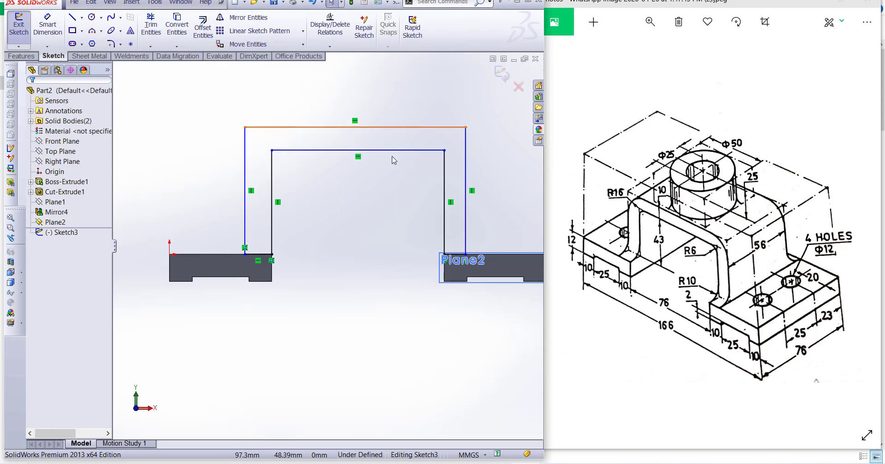
scroll(401, 214, down, 2)
scroll(405, 225, up, 3)
scroll(399, 237, down, 1)
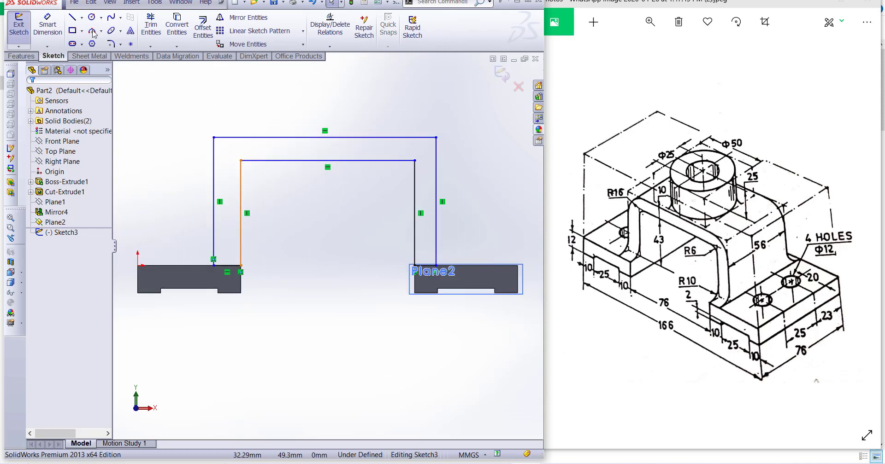
click(48, 27)
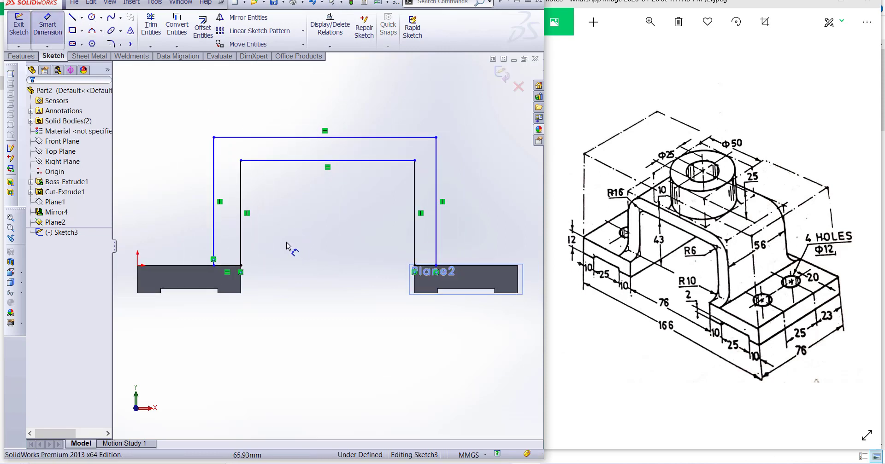
click(241, 221)
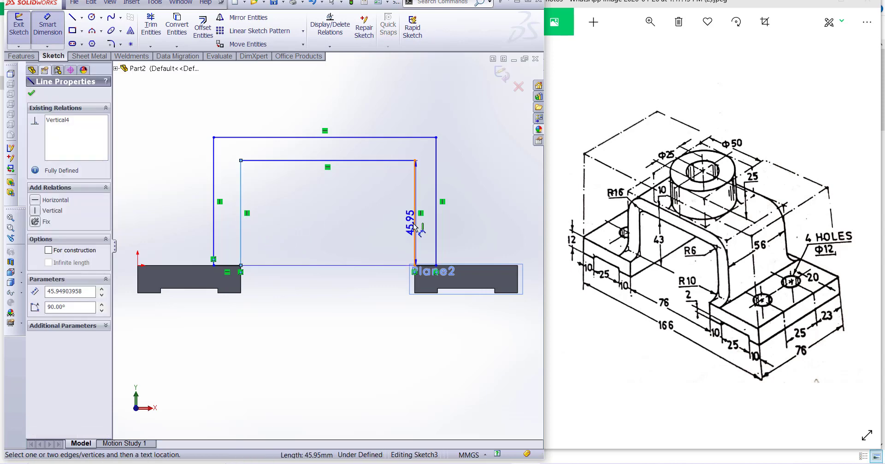
click(415, 231)
click(349, 251)
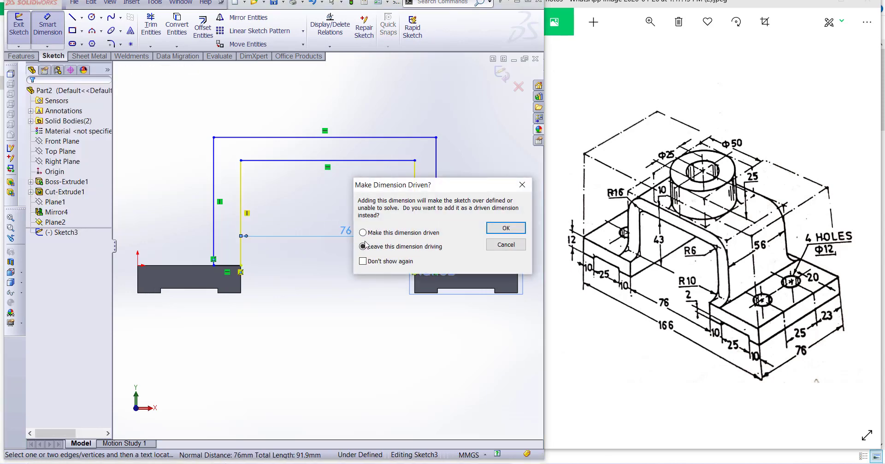
click(507, 243)
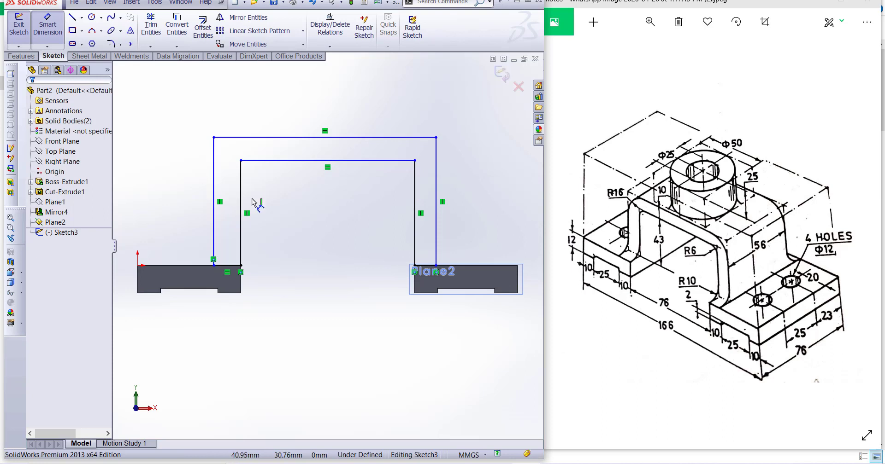
Dimension the bridge's inner horizontal line 43 mm above the upper face of the feet
scroll(276, 253, up, 1)
scroll(240, 224, down, 1)
scroll(337, 247, up, 2)
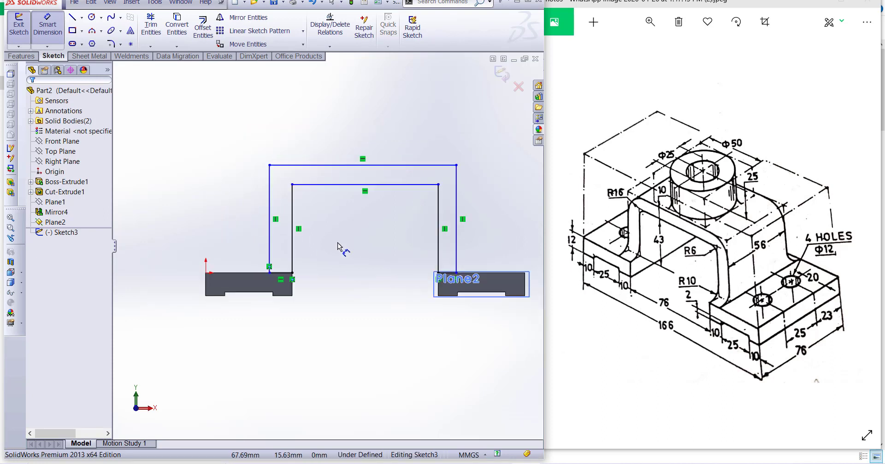
click(330, 185)
click(281, 273)
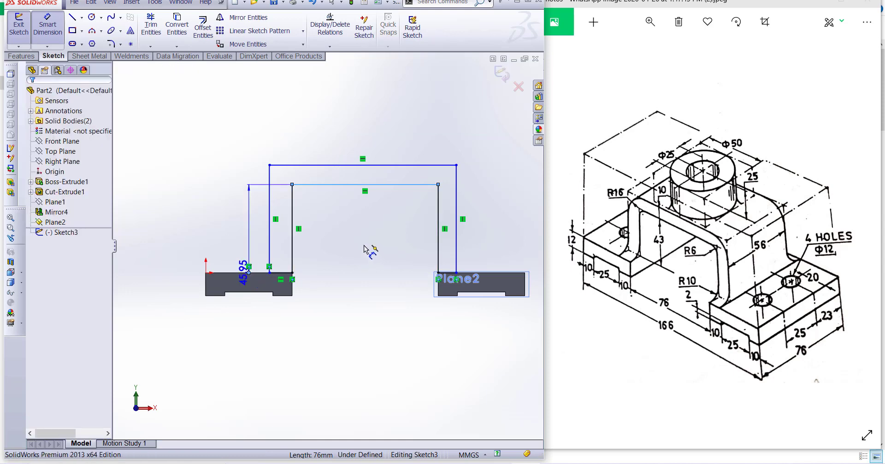
click(374, 243)
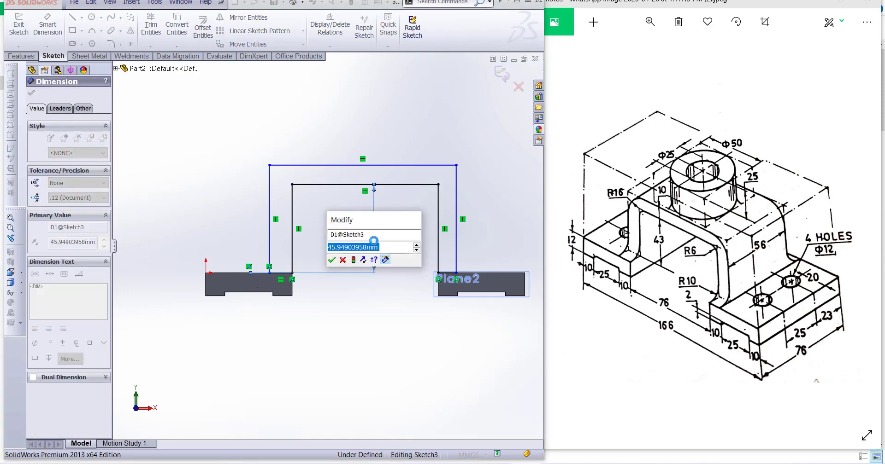
text(43)
key(Return)
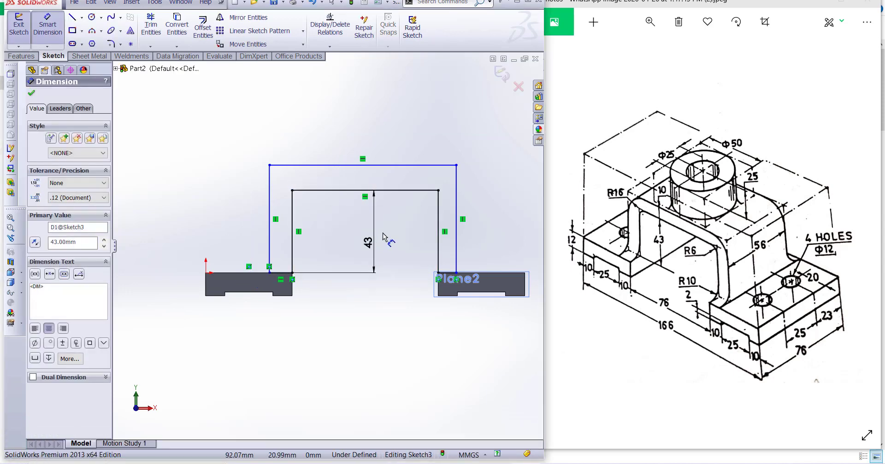
click(389, 237)
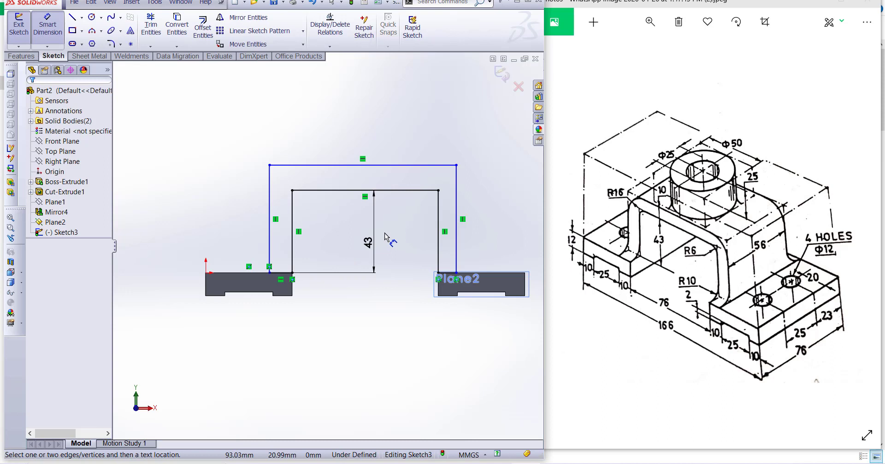
Dimension the thickness of the bridge's horizontal span between its inner and outer lines as 10 mm
click(342, 165)
click(336, 191)
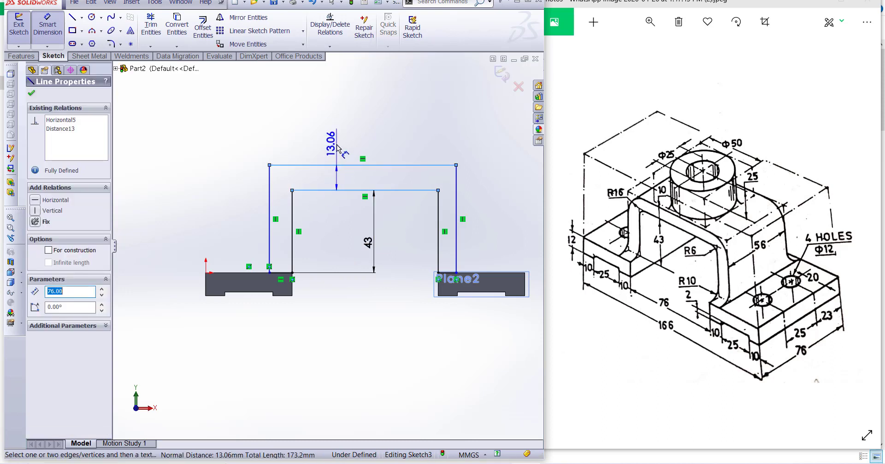
click(341, 151)
text(10)
key(Return)
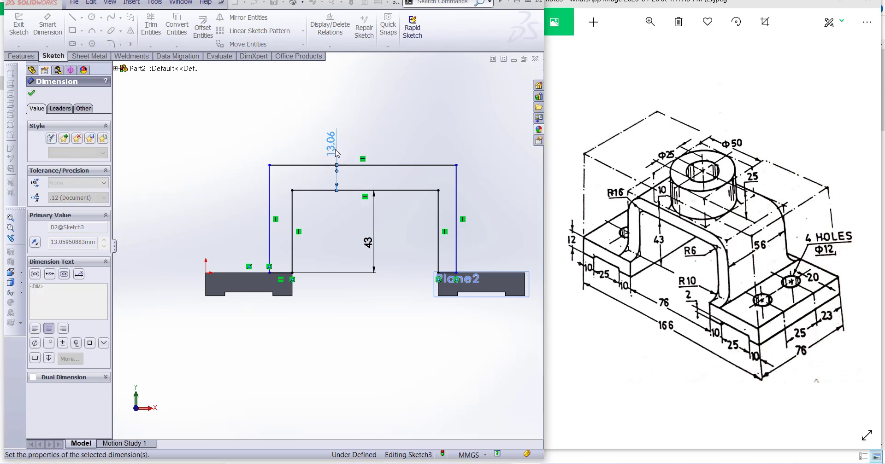
click(323, 213)
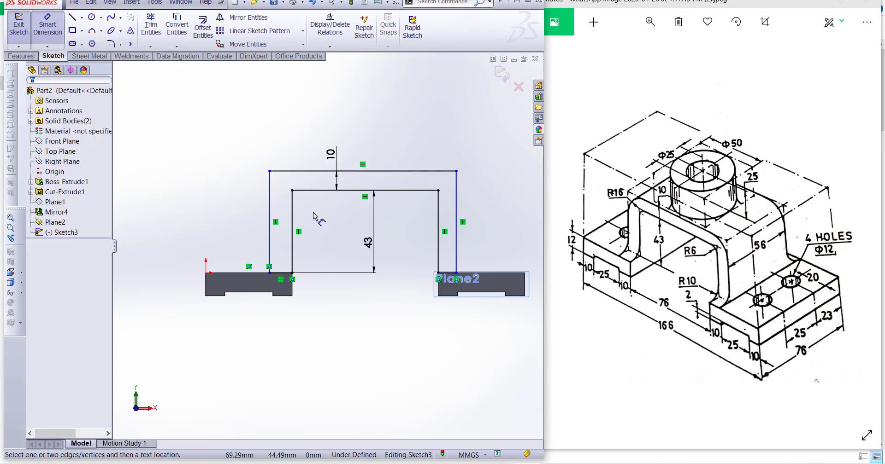
Dimension the thickness of the bridge leg on the original foot, between its two vertical lines, as 10 mm
click(292, 234)
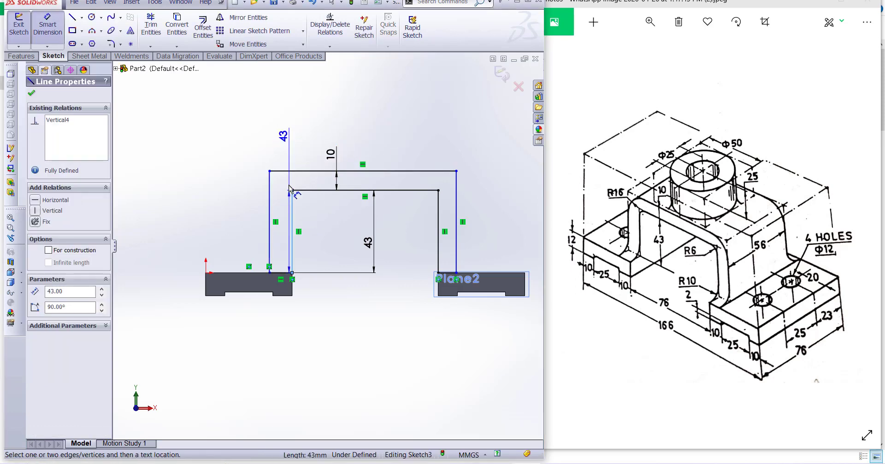
click(269, 212)
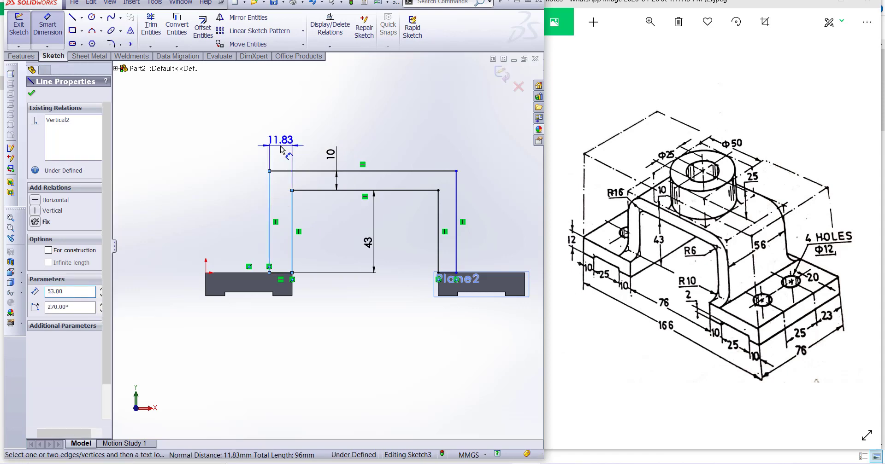
click(280, 150)
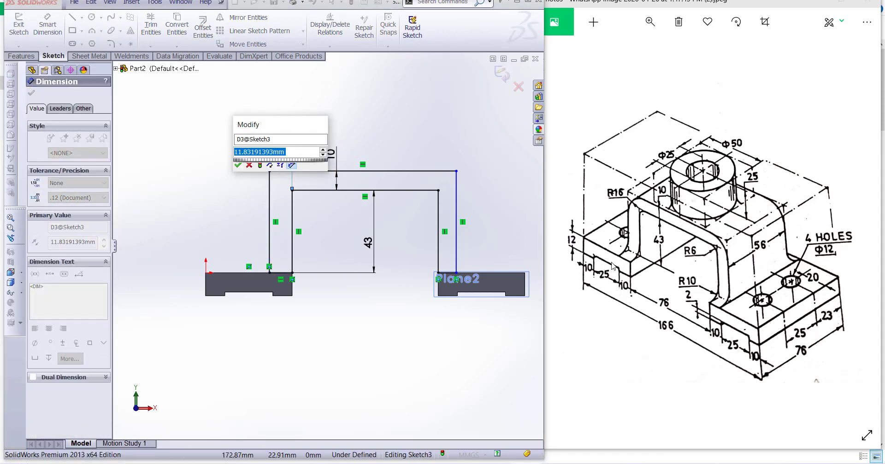
text(10)
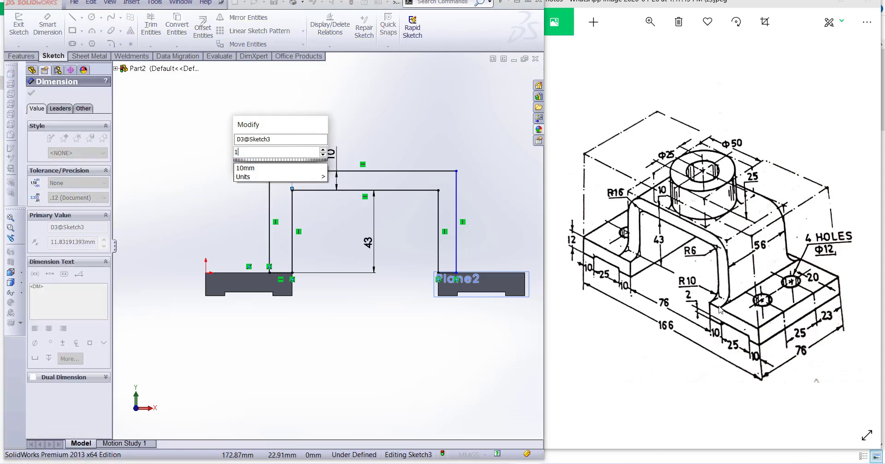
key(Return)
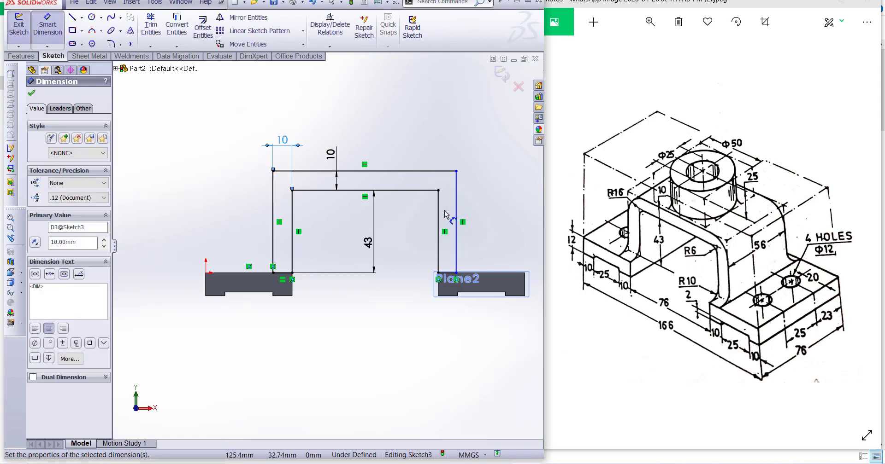
Dimension the thickness of the bridge leg on the mirrored foot, between its two vertical lines, as 10 mm
click(446, 212)
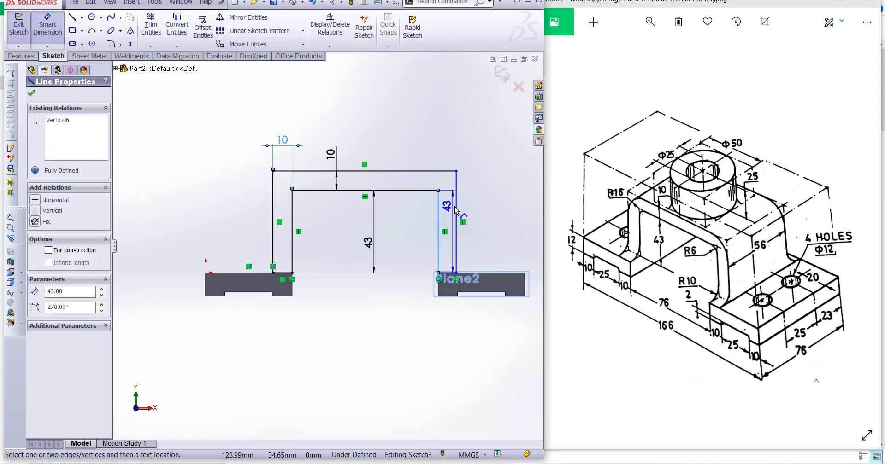
click(455, 206)
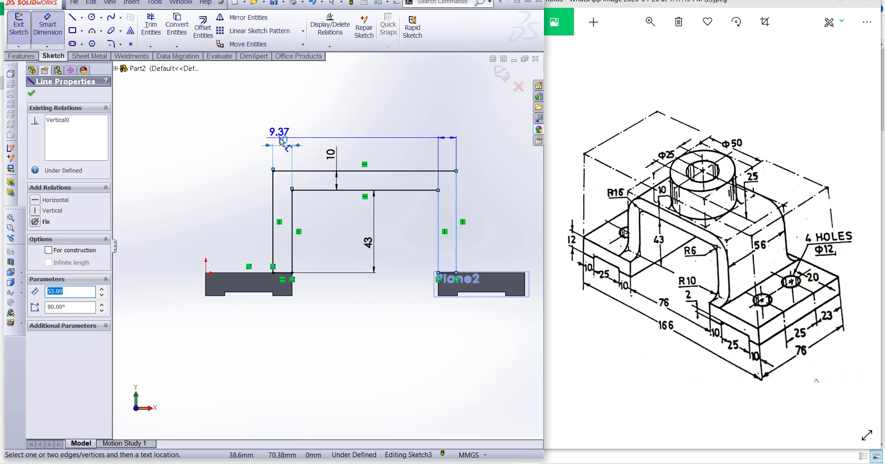
click(281, 139)
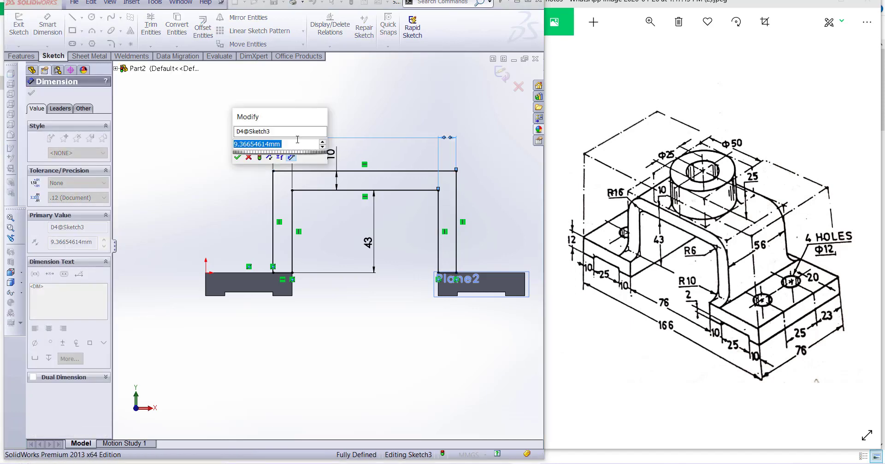
text(10)
key(Return)
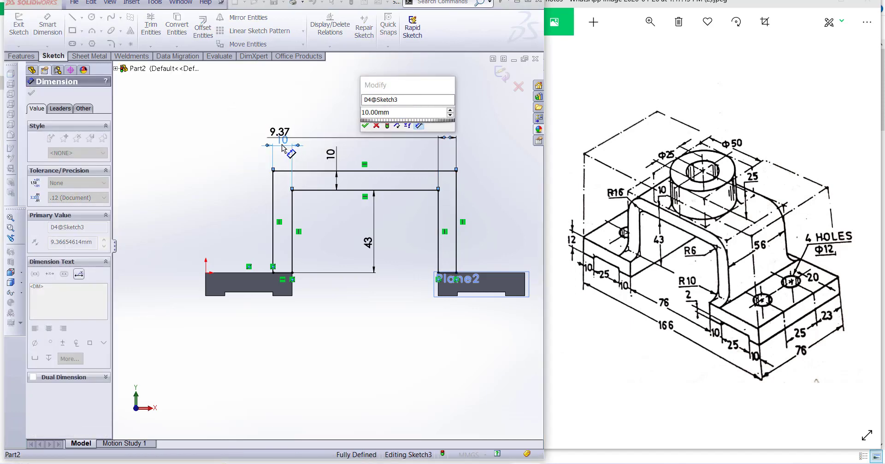
click(355, 134)
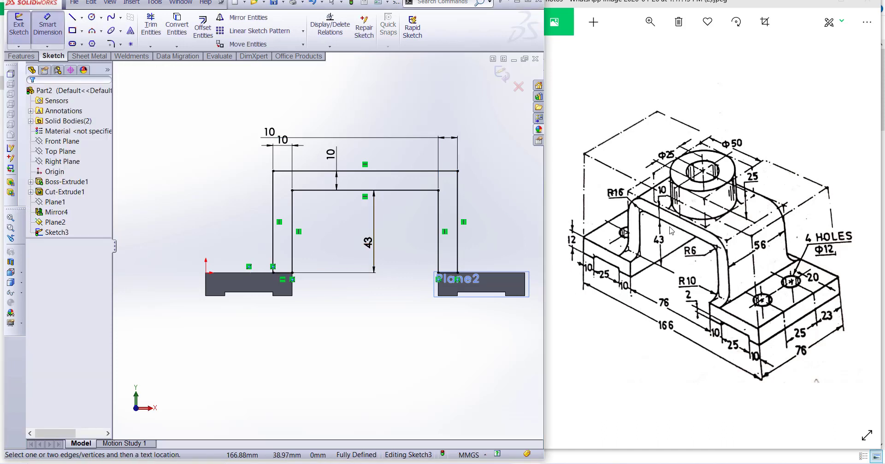
Round the two inner upper corners of the bridge profile with 6 mm sketch fillets
scroll(354, 188, down, 2)
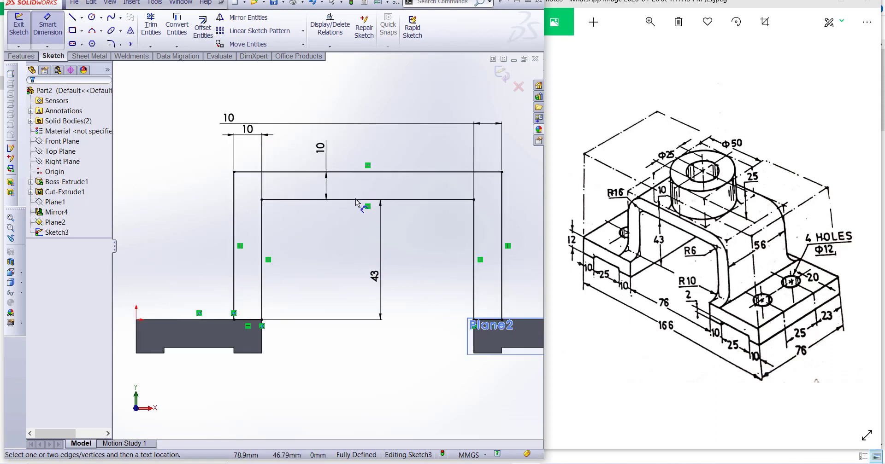
click(111, 44)
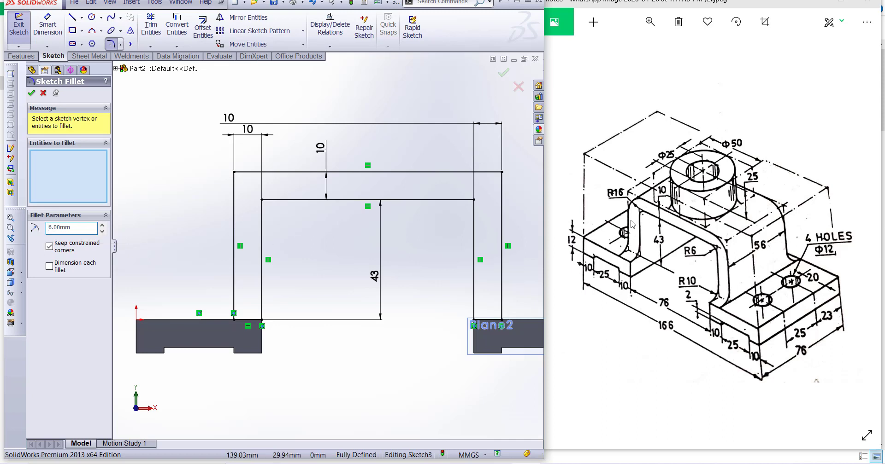
click(262, 200)
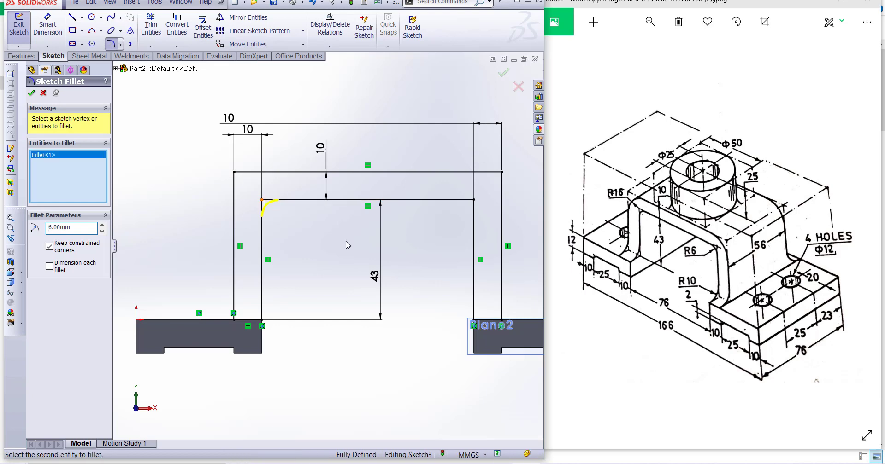
click(474, 200)
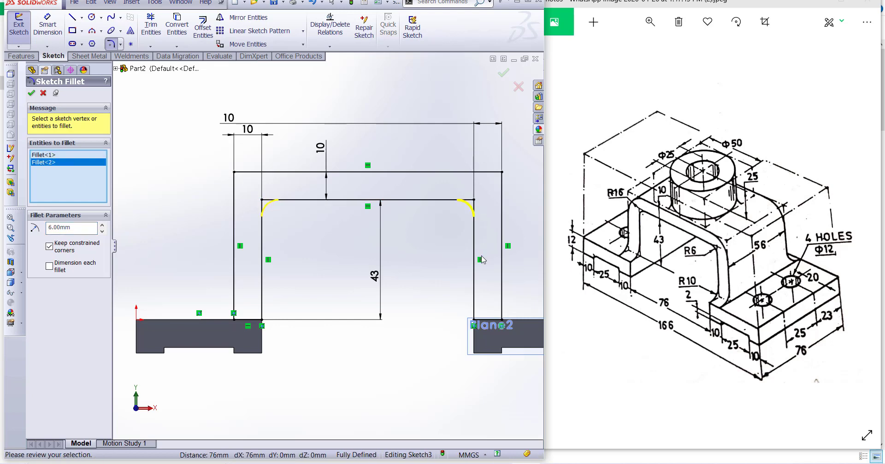
key(Return)
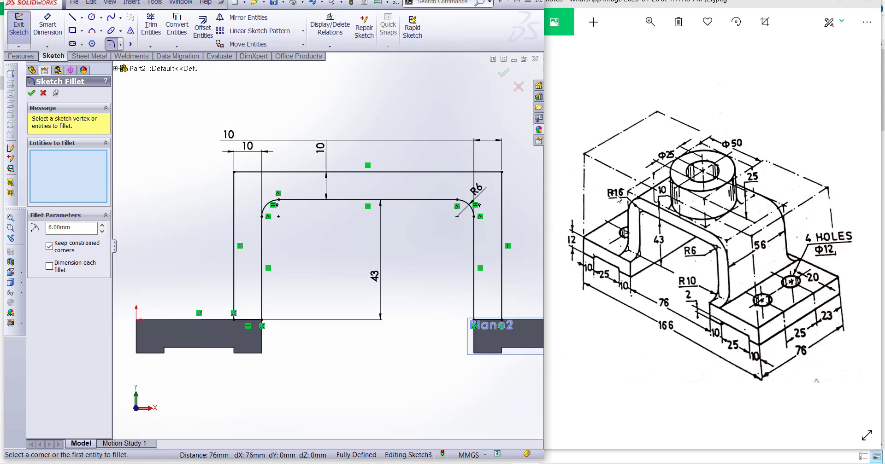
Round the two outer upper corners of the bridge profile with 16 mm sketch fillets and finish the sketch
click(54, 228)
click(234, 201)
click(506, 184)
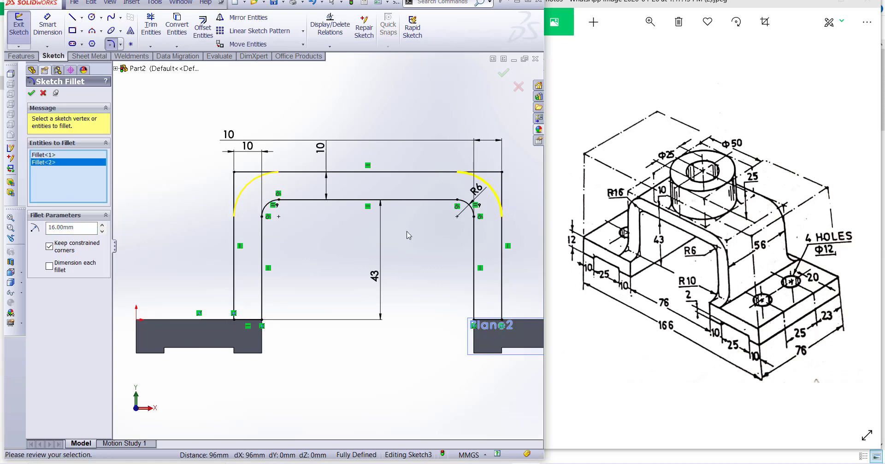
click(32, 94)
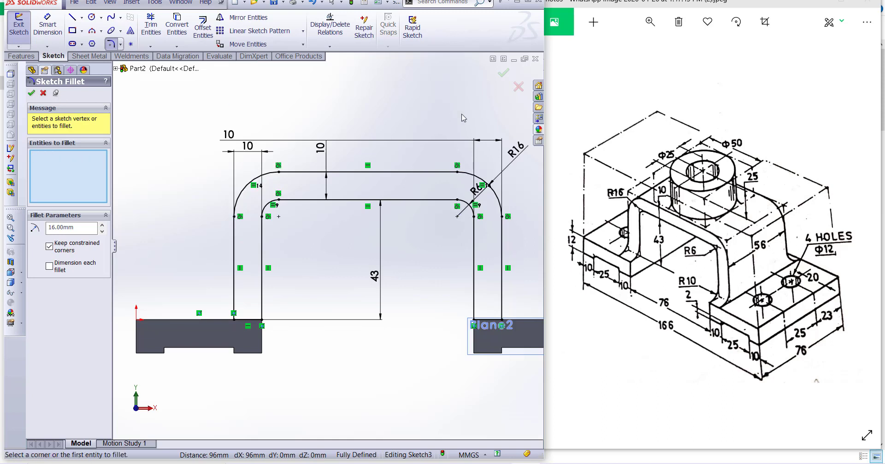
click(504, 75)
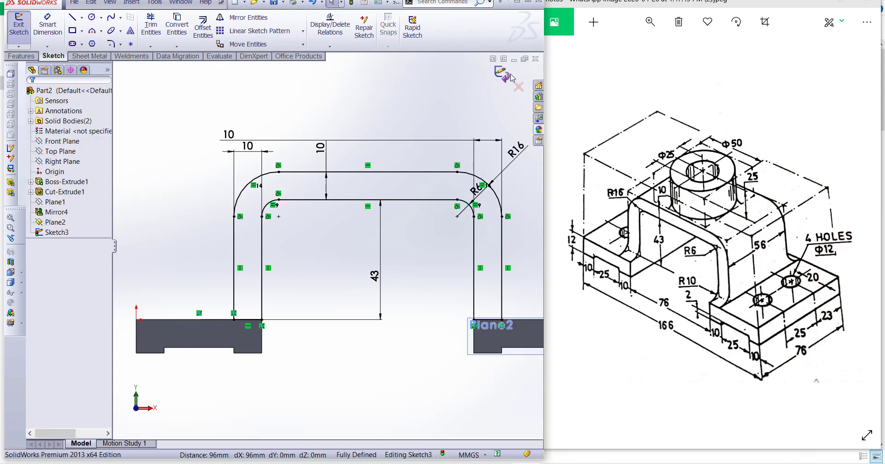
click(505, 77)
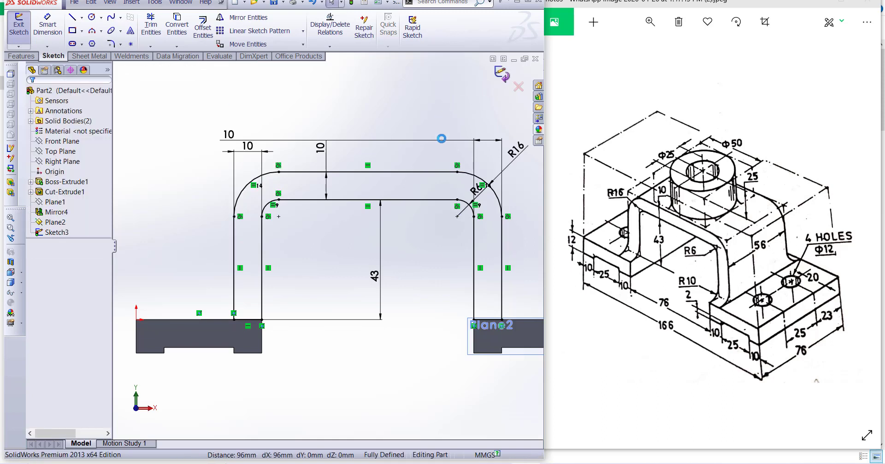
Extrude the closed bridge contour 56 mm in the reversed direction, across the tops of the feet
middle_drag(308, 247, 391, 281)
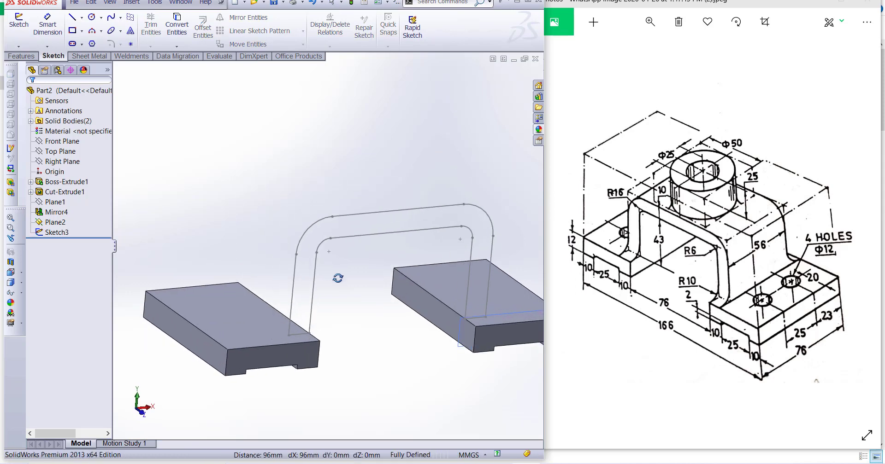
click(18, 56)
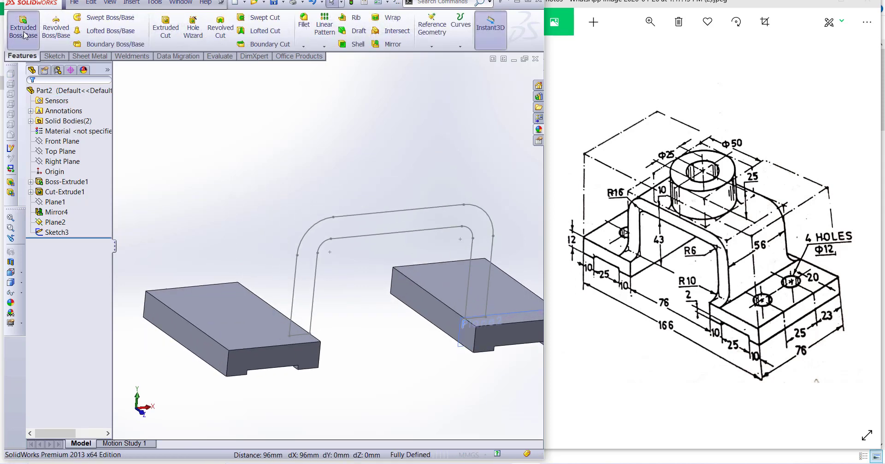
click(23, 28)
click(358, 239)
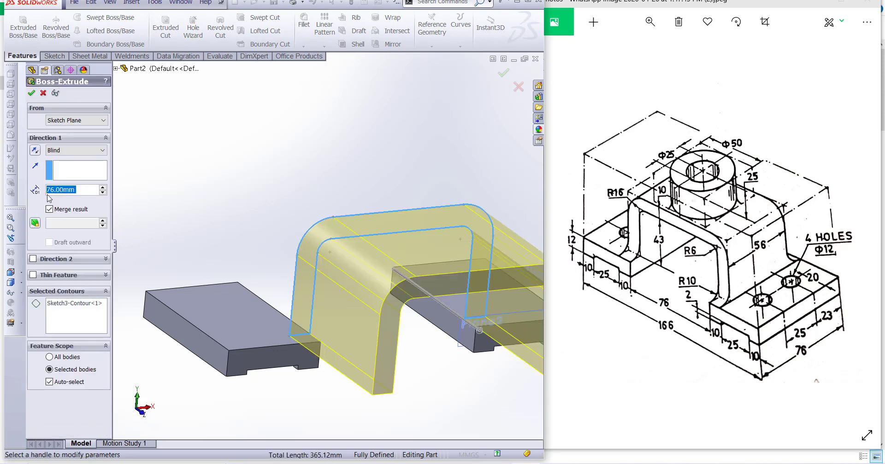
click(35, 150)
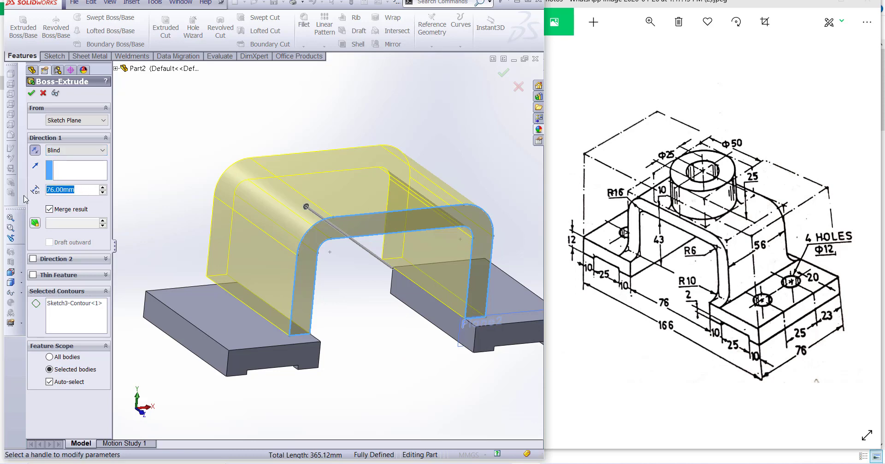
text(56)
key(Return)
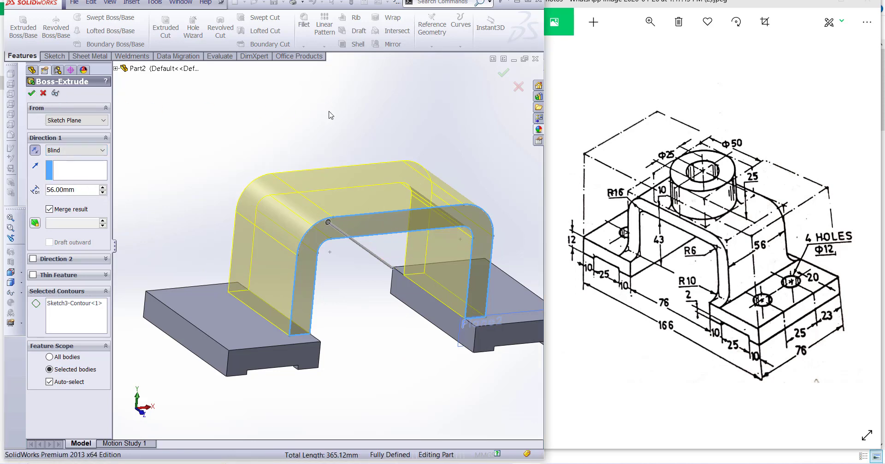
key(Return)
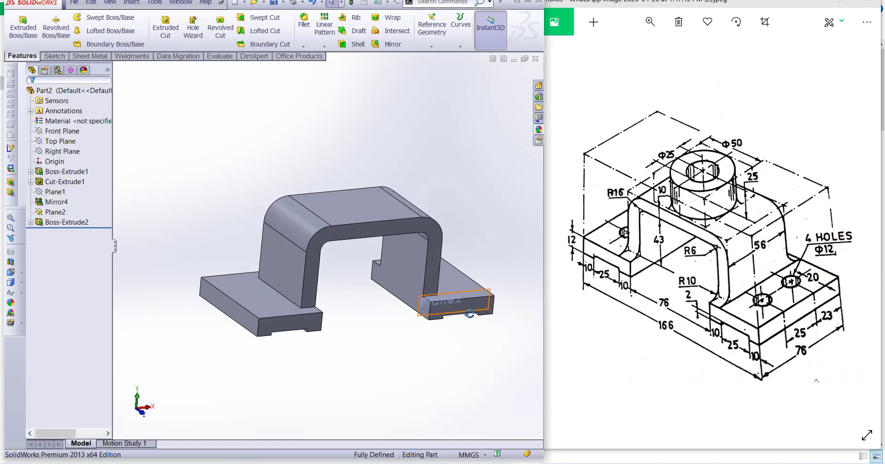
Hide Plane2, the reference plane at the mirrored foot
middle_drag(469, 313, 360, 318)
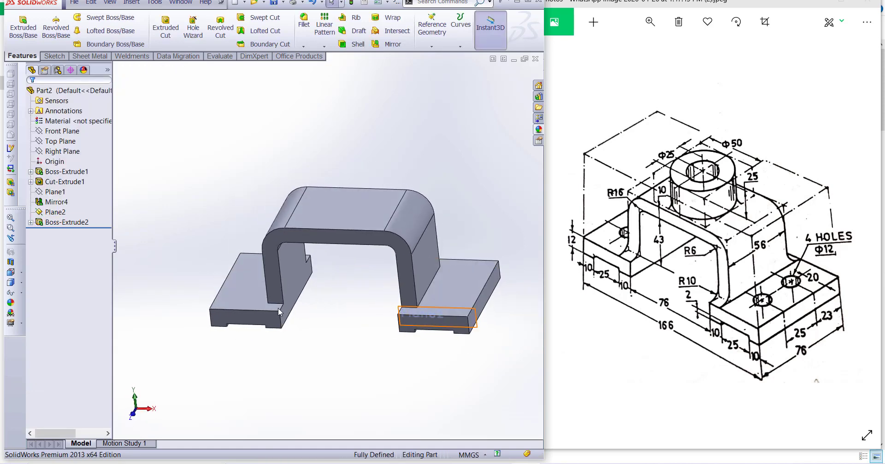
click(43, 216)
right_click(43, 216)
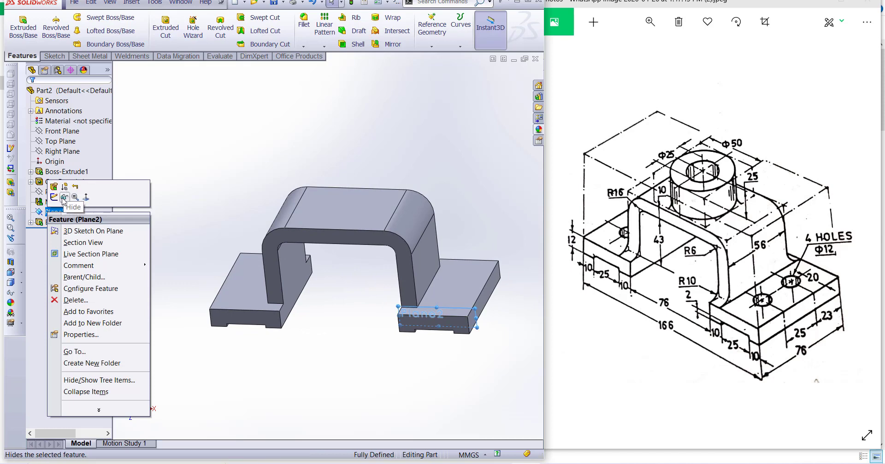
click(74, 193)
middle_drag(399, 152, 350, 268)
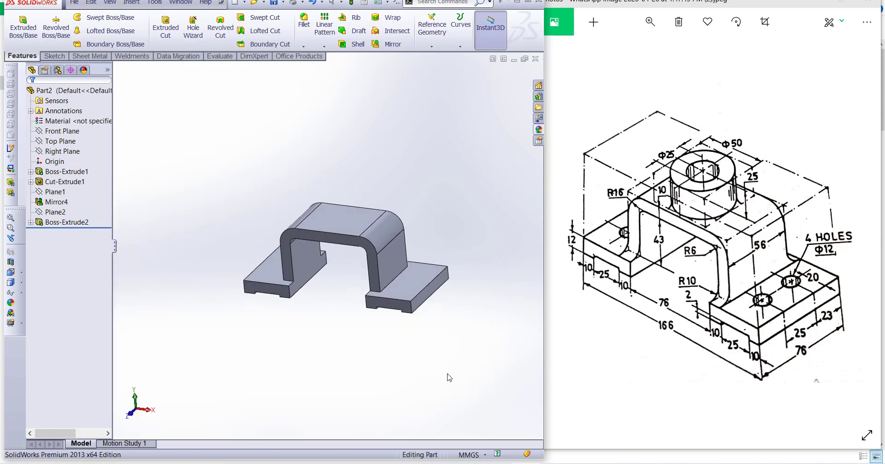
Fillet the four short edges where the end faces of the bridge legs meet the feet with a 10 mm radius
scroll(364, 286, down, 2)
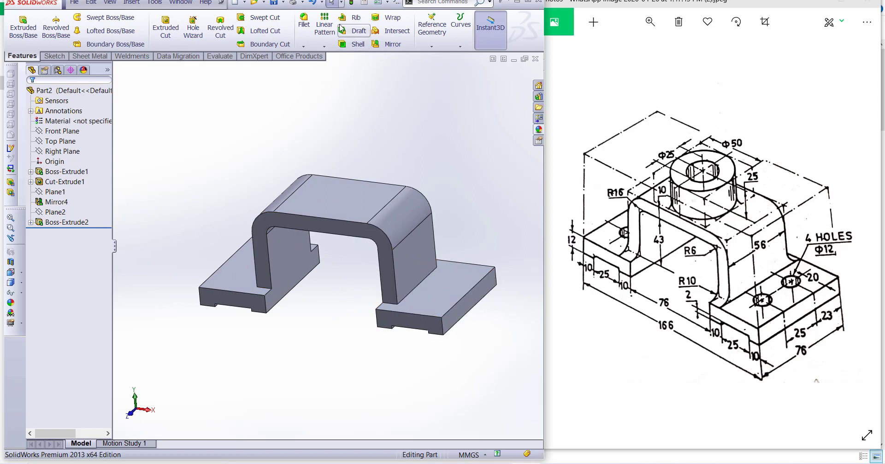
click(303, 20)
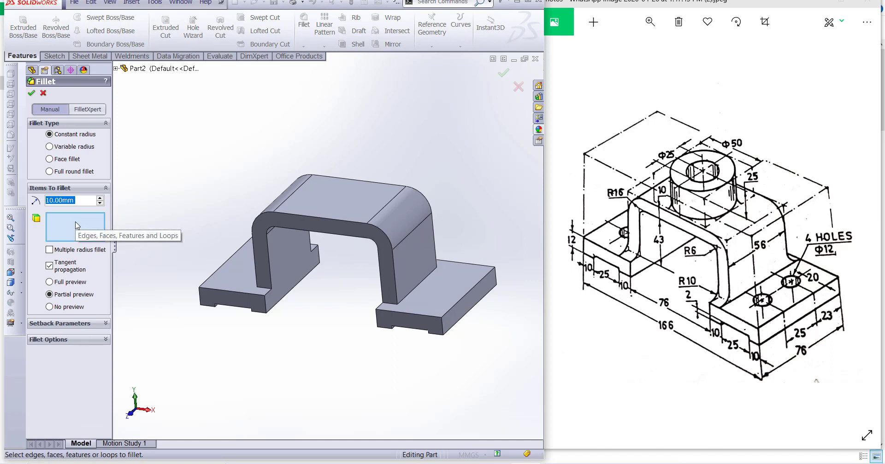
click(266, 286)
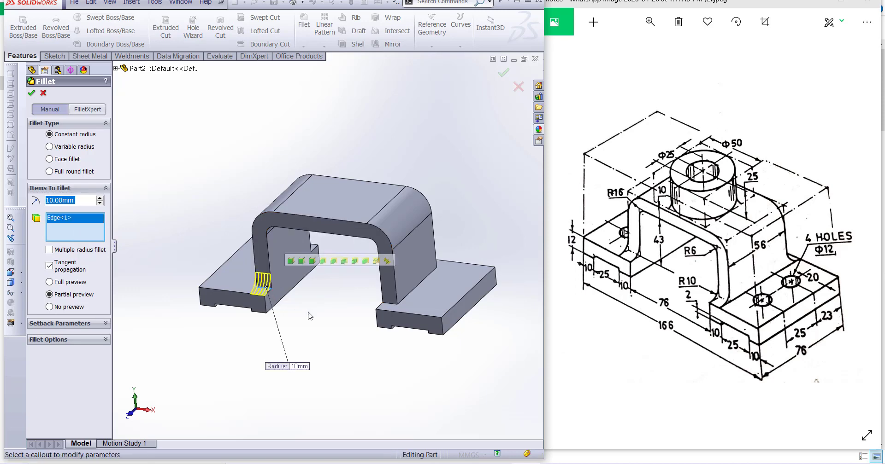
click(389, 304)
middle_drag(522, 317, 425, 401)
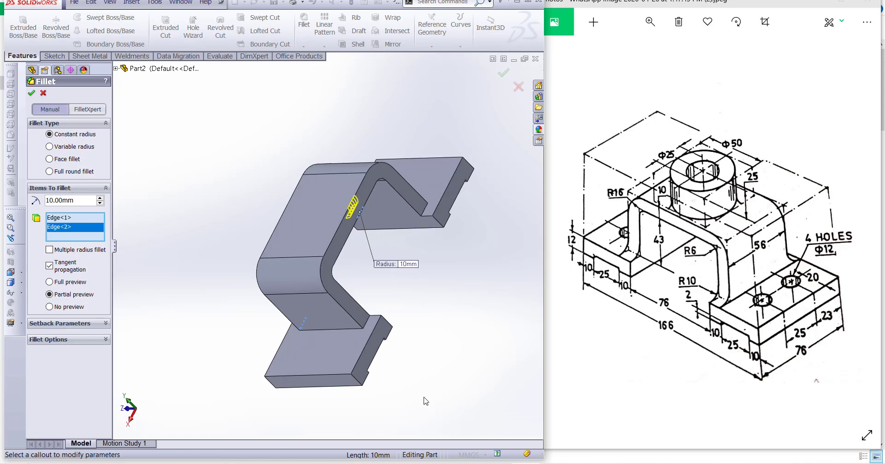
click(369, 326)
click(427, 213)
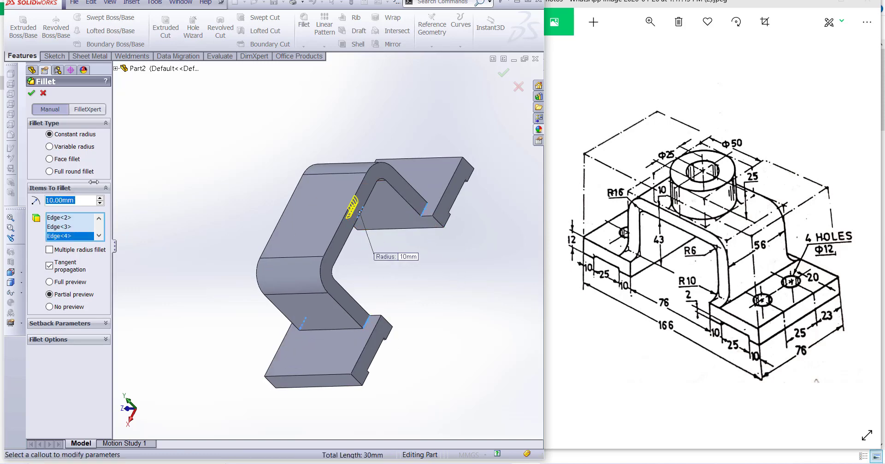
click(31, 93)
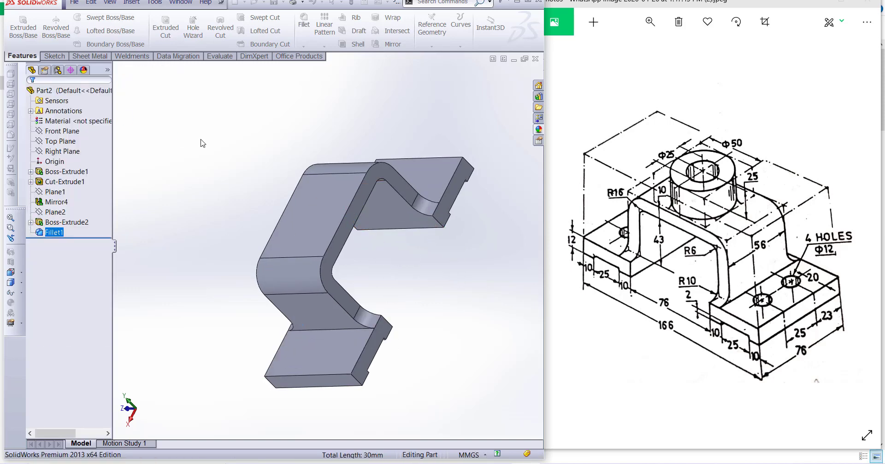
Sketch a circle with a radius of about 19 mm at the centre of the bridge's flat top face
middle_drag(285, 234, 502, 345)
key(ctrl+1)
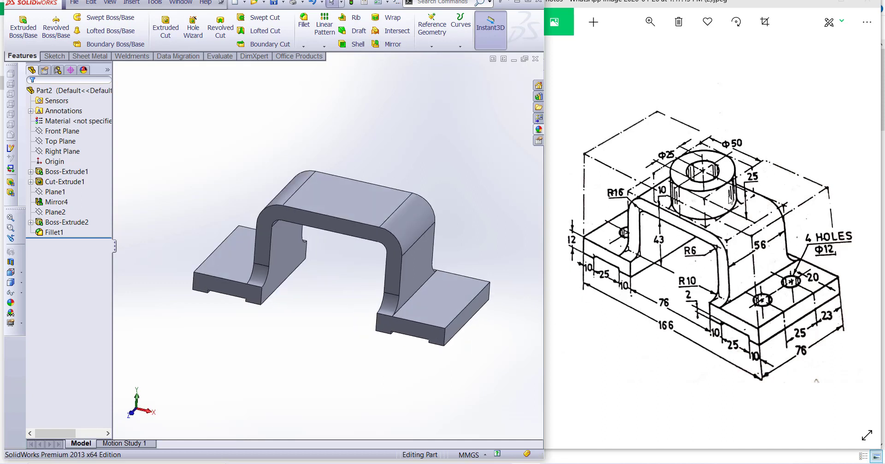
click(353, 200)
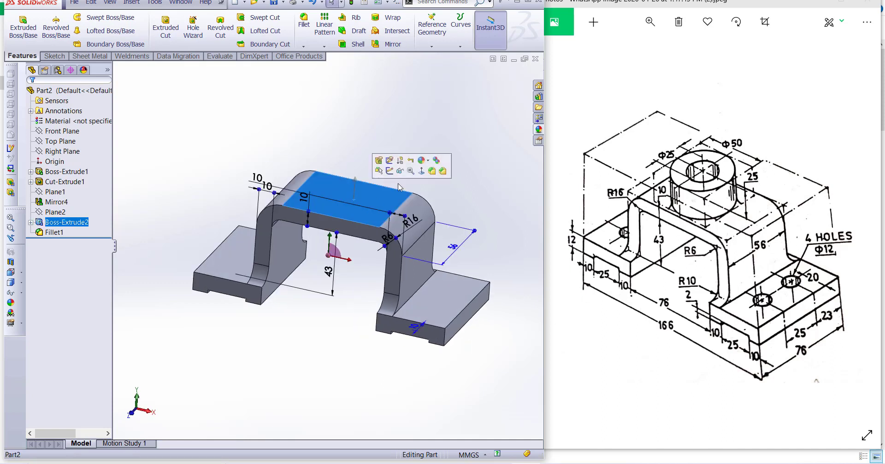
click(421, 171)
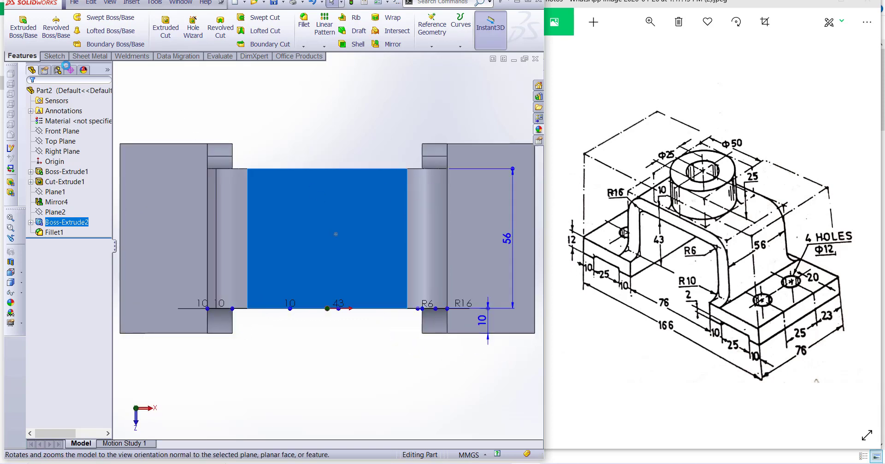
click(24, 29)
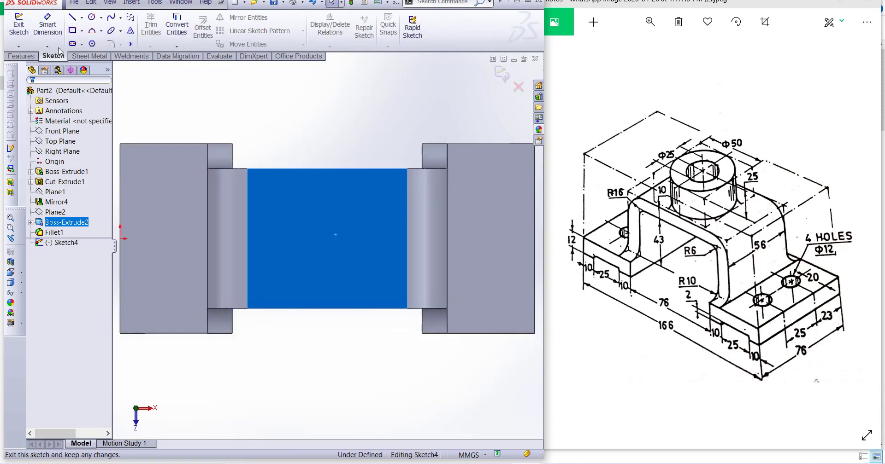
click(91, 18)
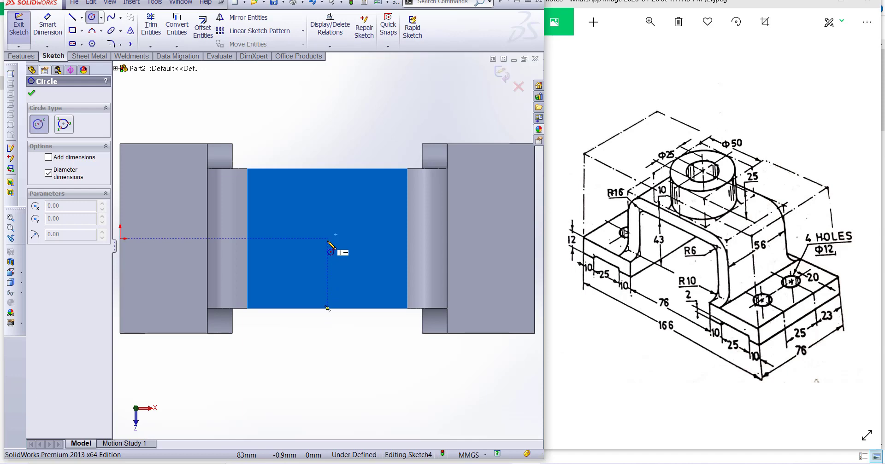
click(327, 239)
click(357, 276)
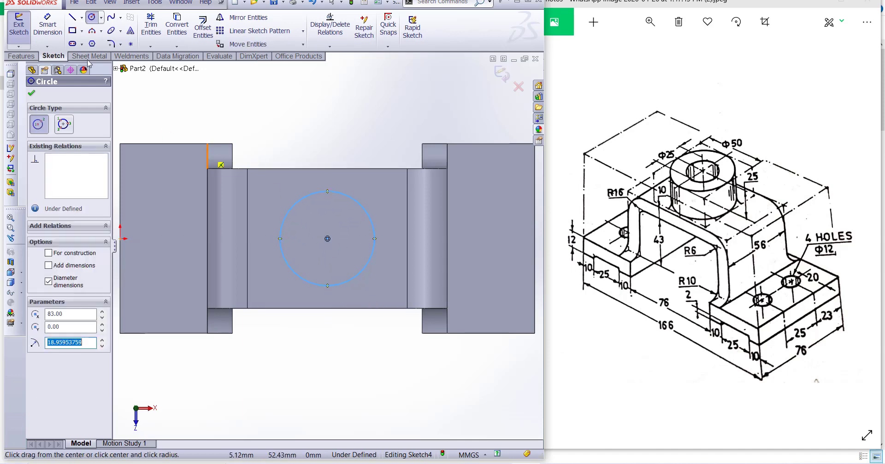
Set the diameter of the circle on the bridge's top face to 50 mm
click(48, 28)
click(371, 219)
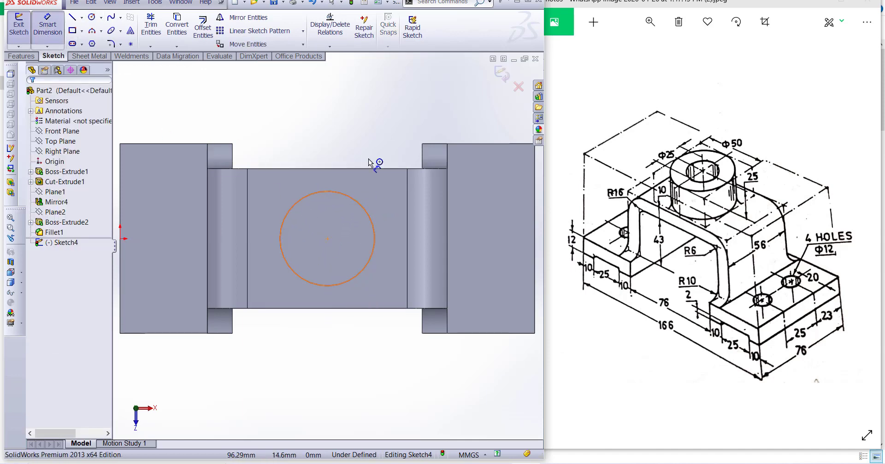
click(376, 119)
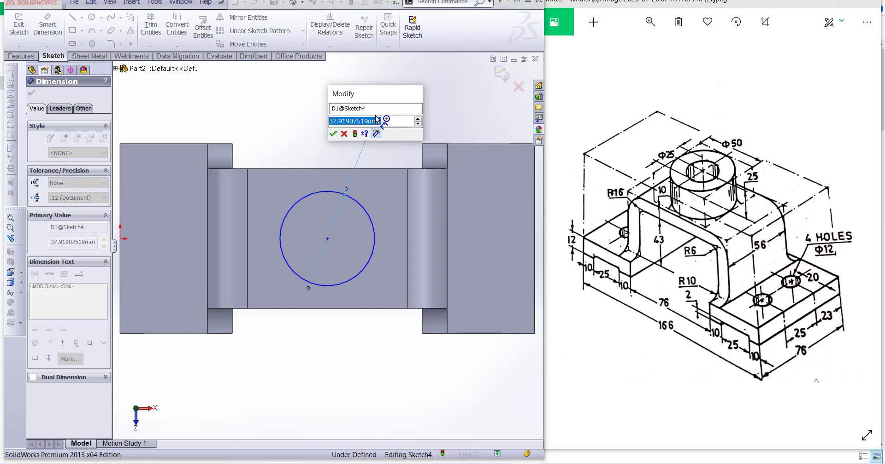
text(50)
key(Return)
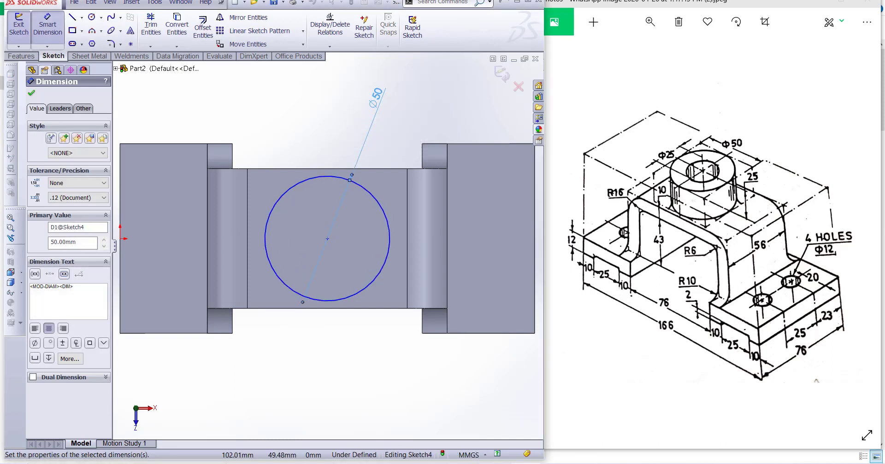
Dimension the circle's centre from the bridge's front edge and from the first foot's outer edge, accepting the proposed values
click(327, 239)
click(348, 308)
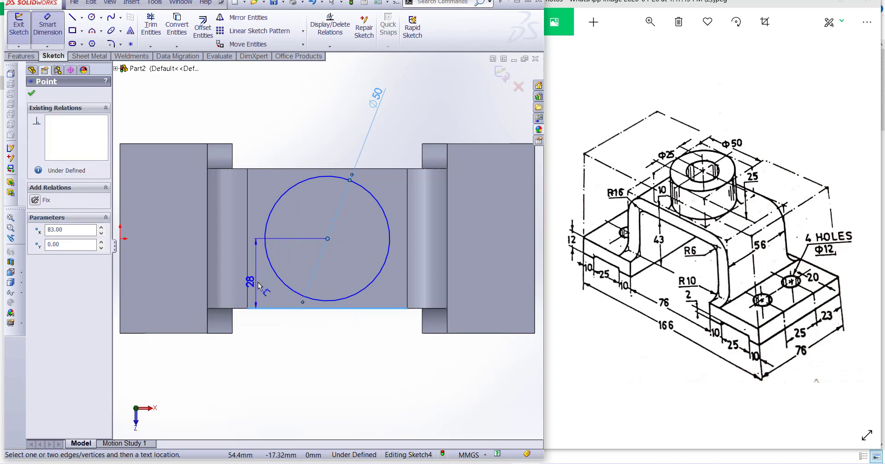
click(258, 288)
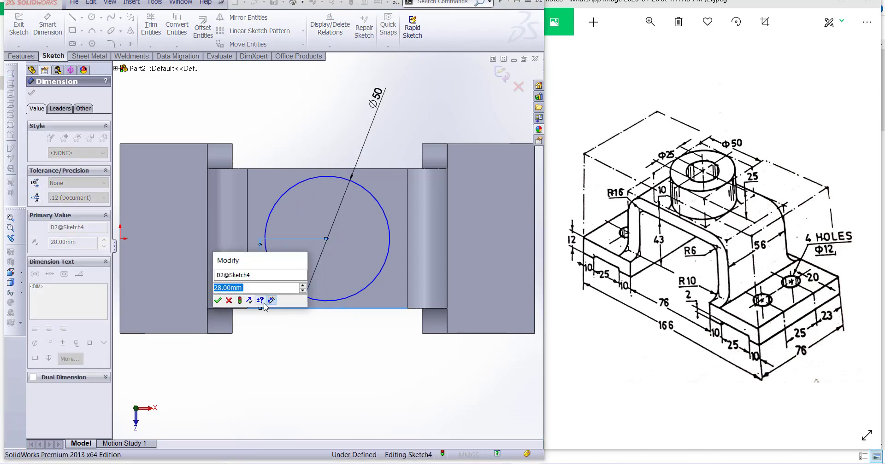
click(219, 301)
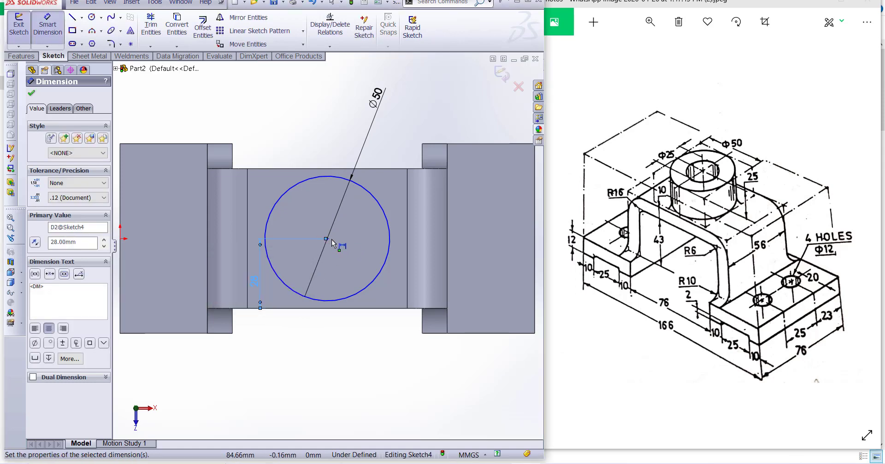
click(327, 240)
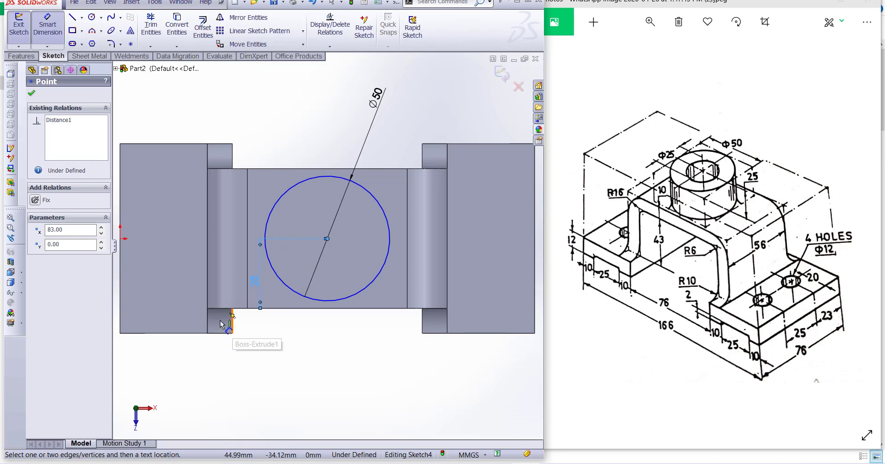
click(120, 250)
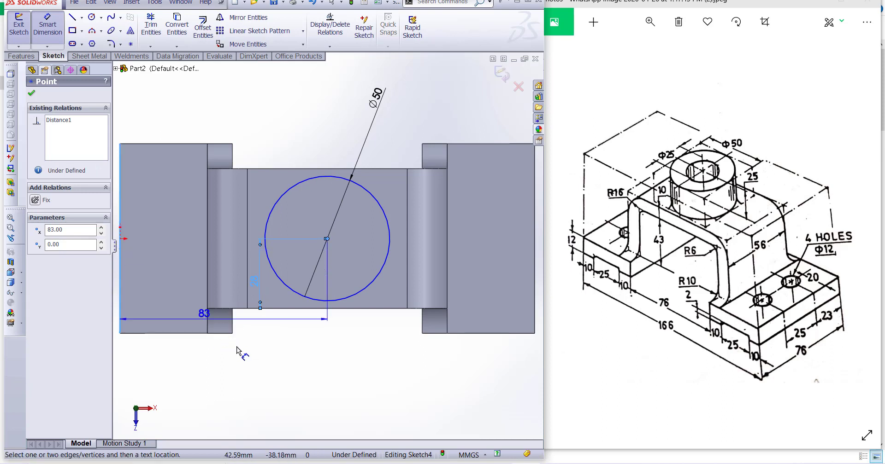
click(241, 372)
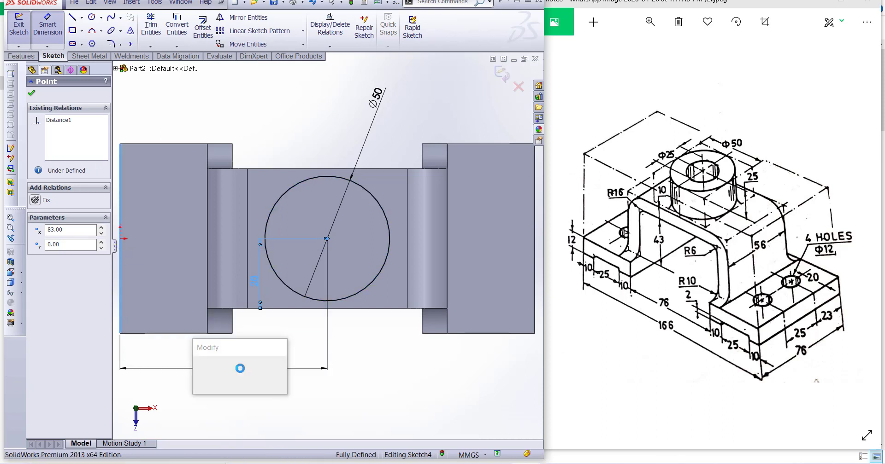
click(199, 388)
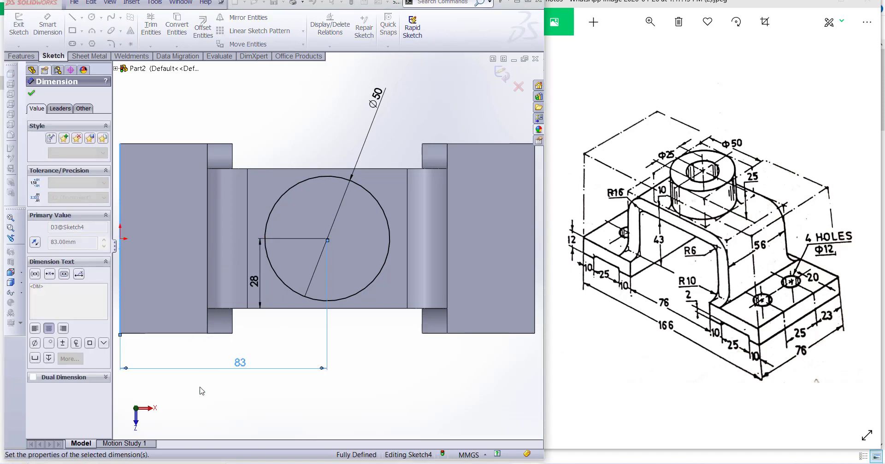
key(Escape)
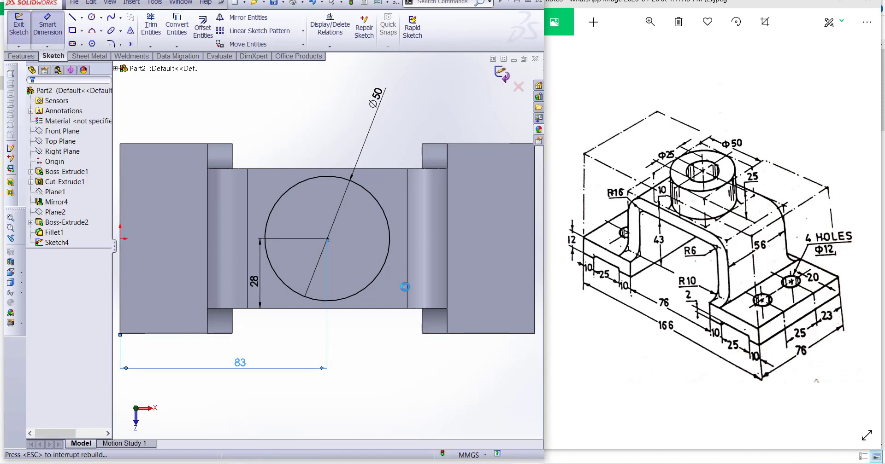
Extrude the circle 25 mm upward from the bridge as a cylindrical boss merged with the body
key(e)
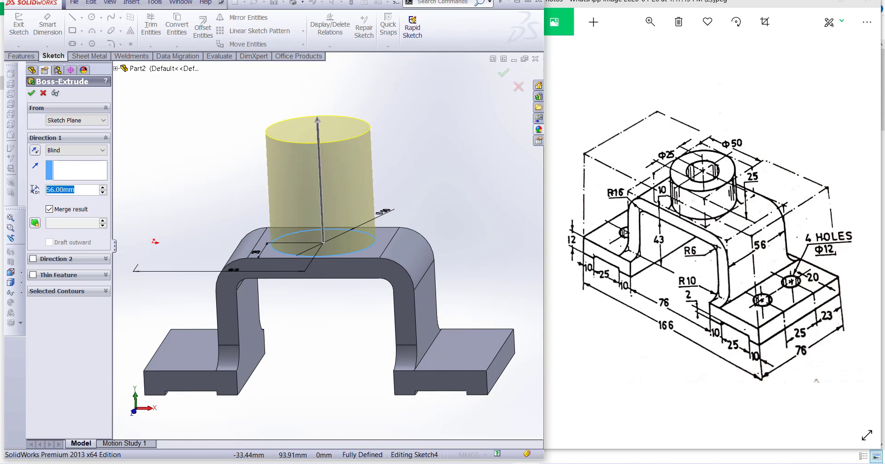
text(25)
key(Return)
click(31, 93)
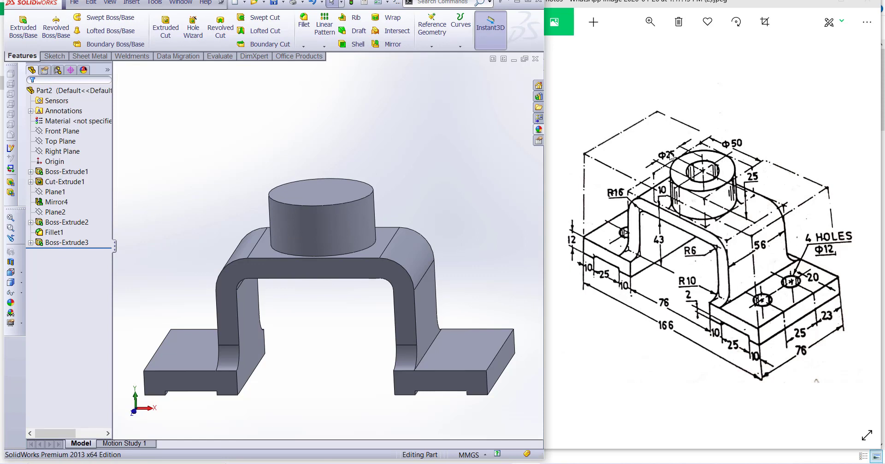
Start an extruded cut on the boss's top face and sketch a concentric circle with a radius of about 13 mm
click(326, 198)
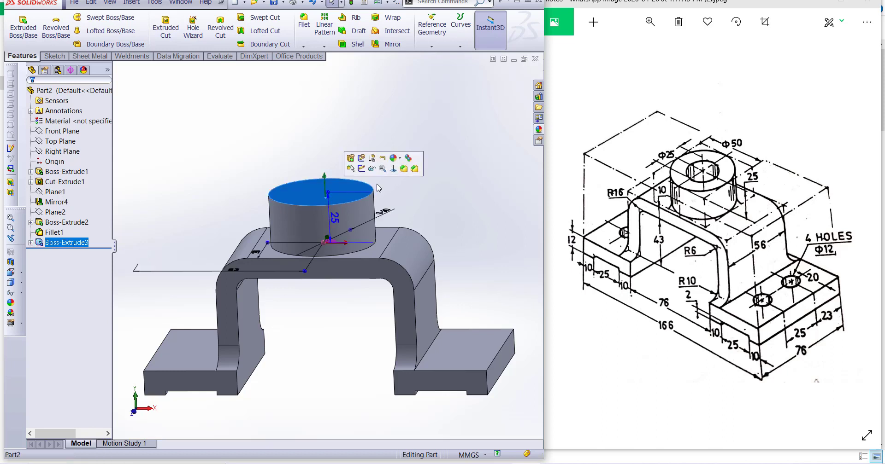
click(166, 29)
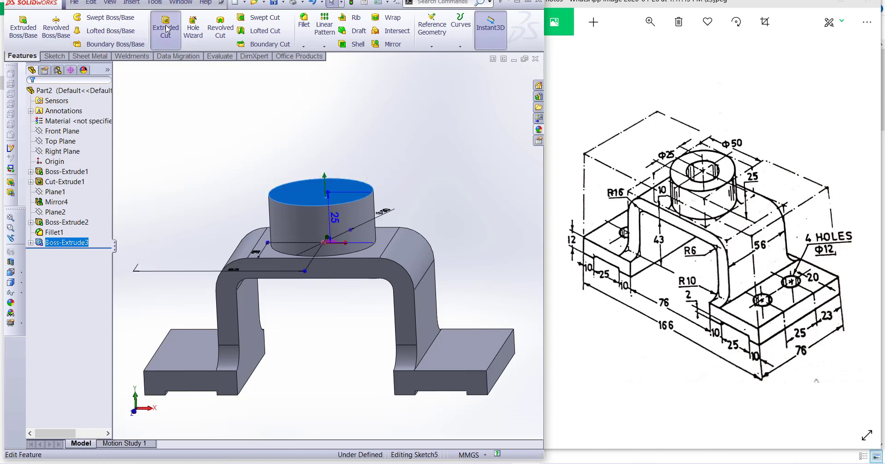
click(92, 18)
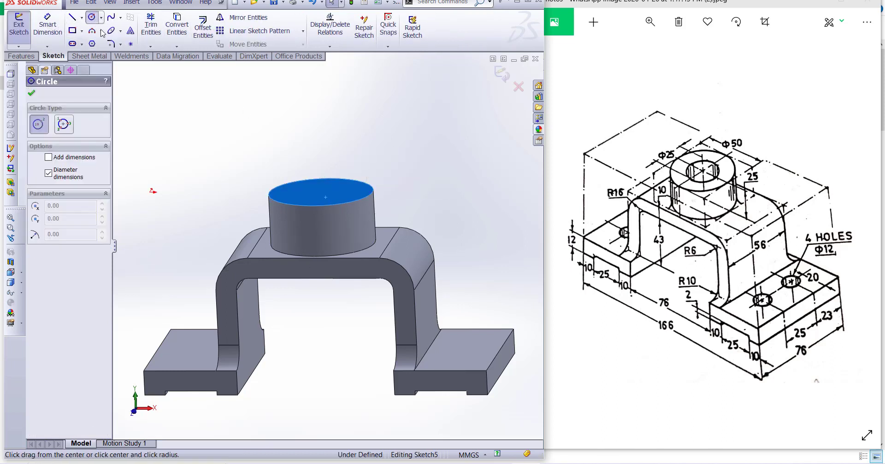
click(322, 192)
click(344, 203)
key(Escape)
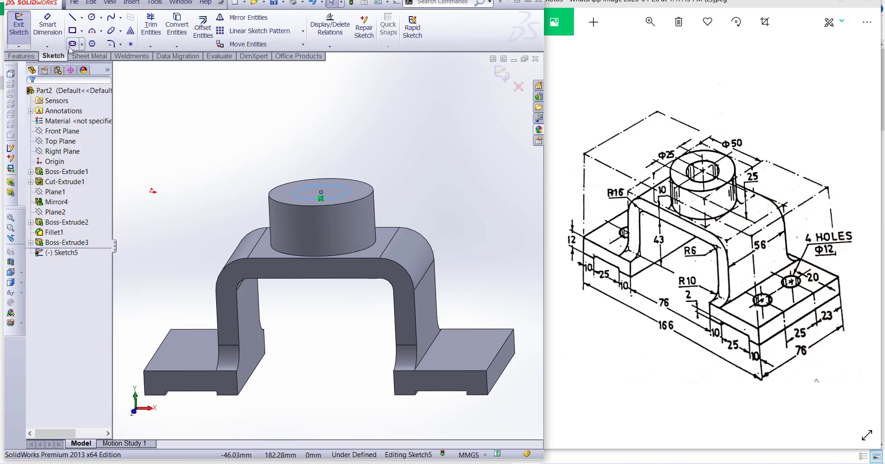
Set the diameter of the circle on the boss's top face to 25 mm
click(47, 25)
click(348, 192)
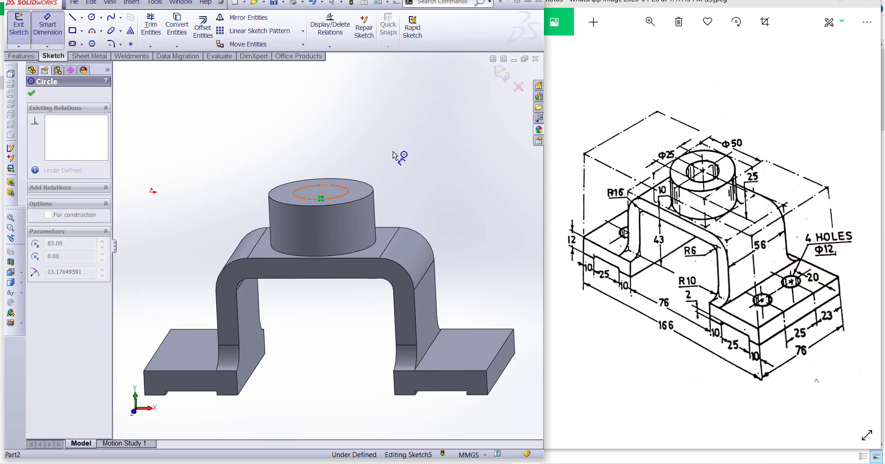
click(403, 179)
text(25)
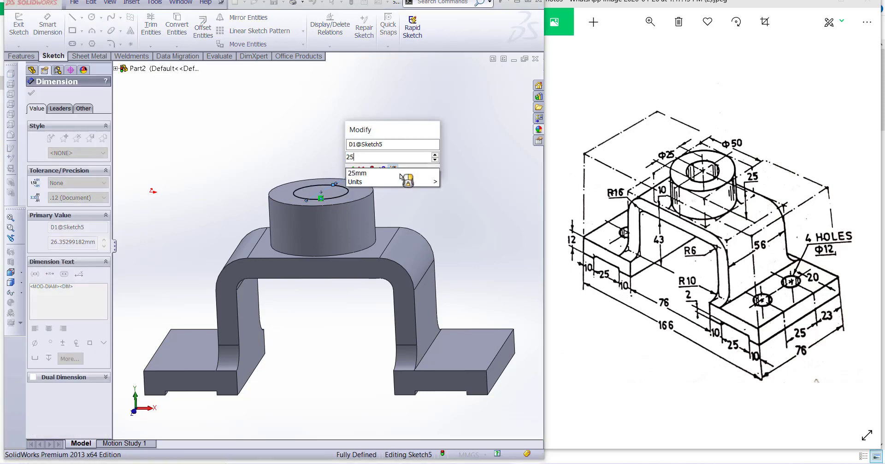
key(Return)
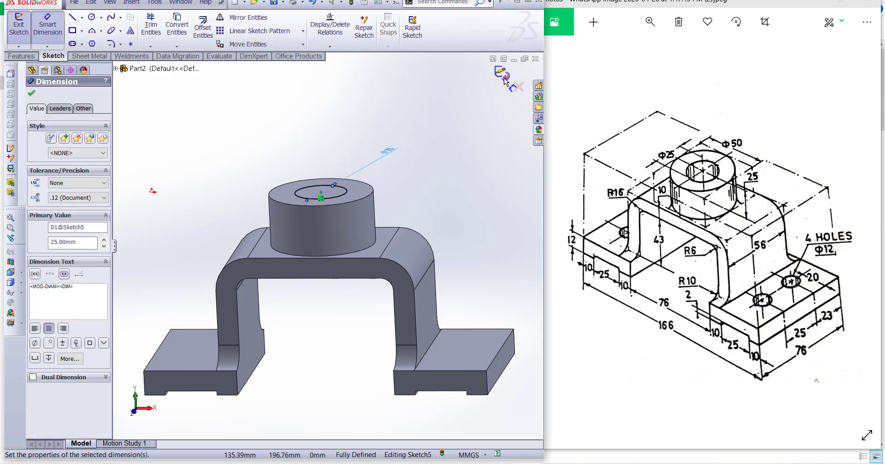
key(Escape)
Cut the circle 52 mm deep, down through the boss and the bridge's top wall
key(ctrl+e)
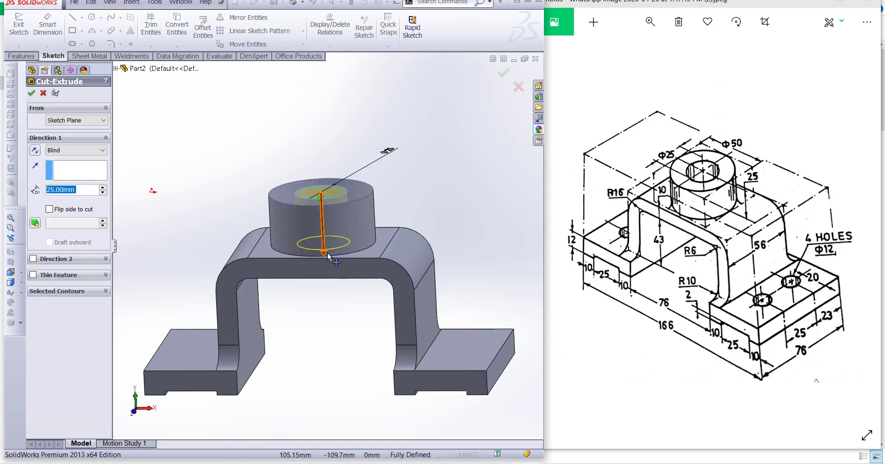
drag(324, 252, 304, 315)
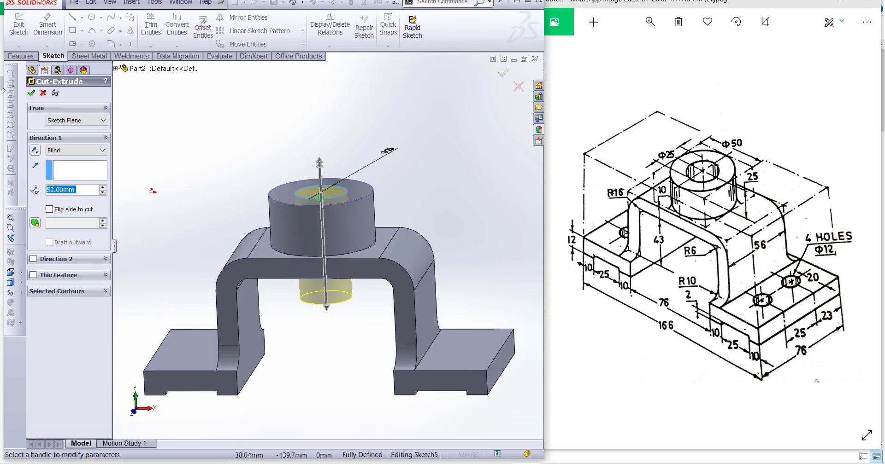
click(32, 93)
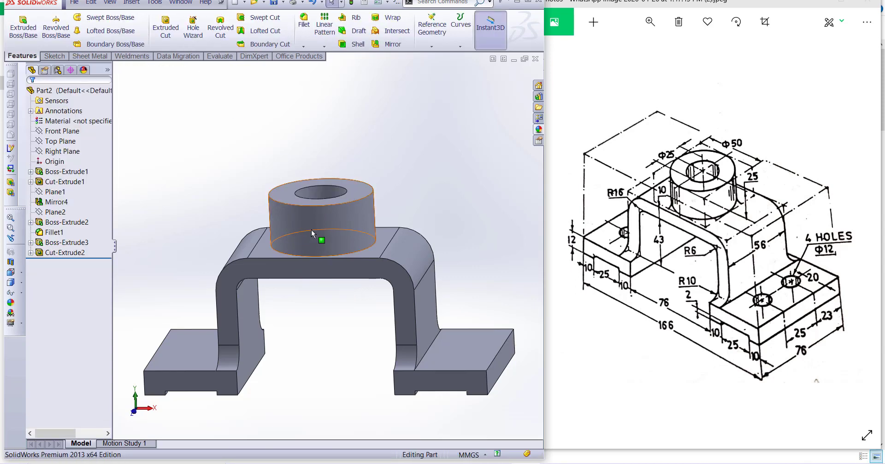
Open a new sketch on the top face of the mirrored foot, viewed normal to that face
middle_drag(311, 229, 412, 258)
mouse_move(463, 304)
middle_down()
mouse_move(452, 234)
mouse_move(414, 276)
mouse_move(401, 258)
middle_up()
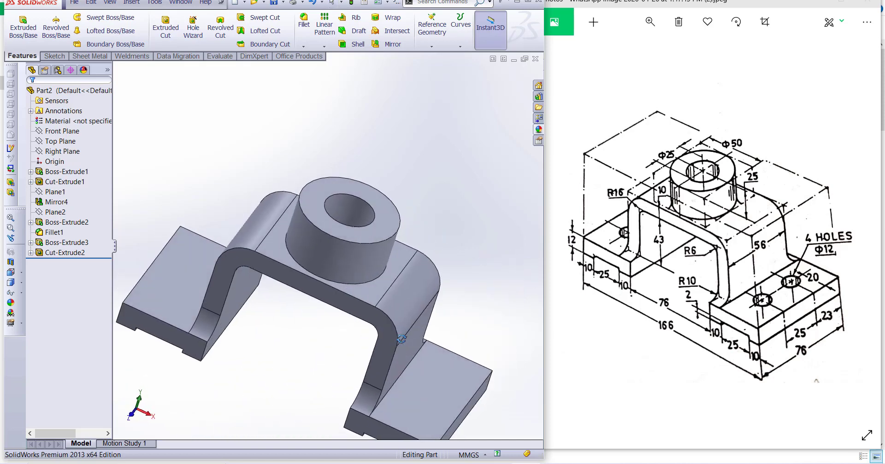
scroll(405, 346, up, 2)
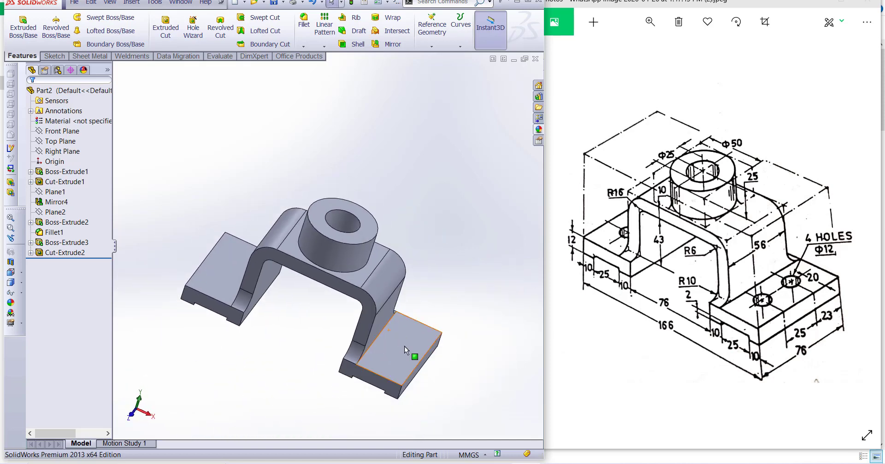
click(410, 337)
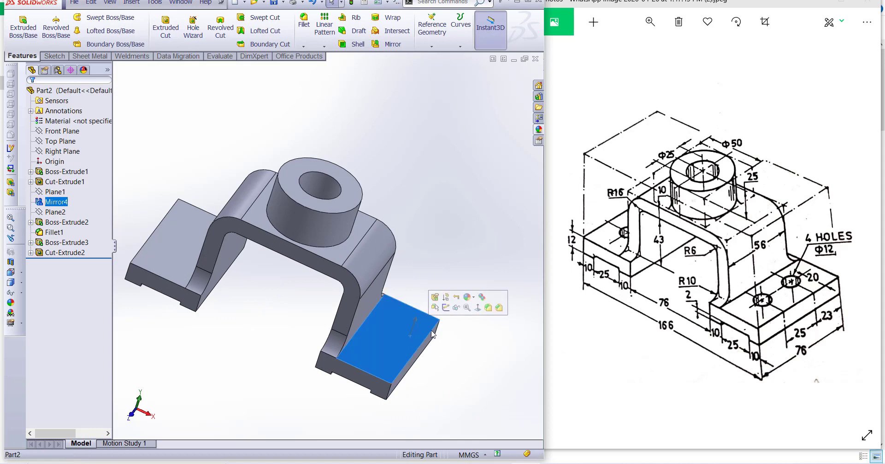
click(481, 310)
scroll(460, 295, up, 2)
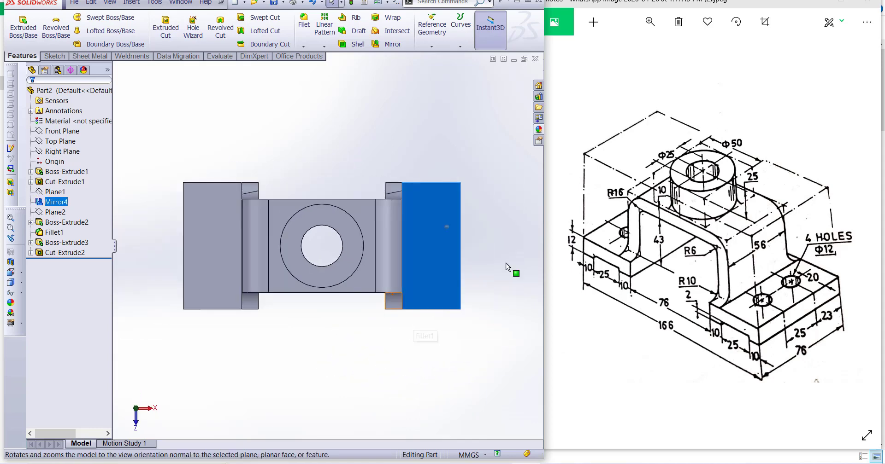
scroll(502, 276, down, 2)
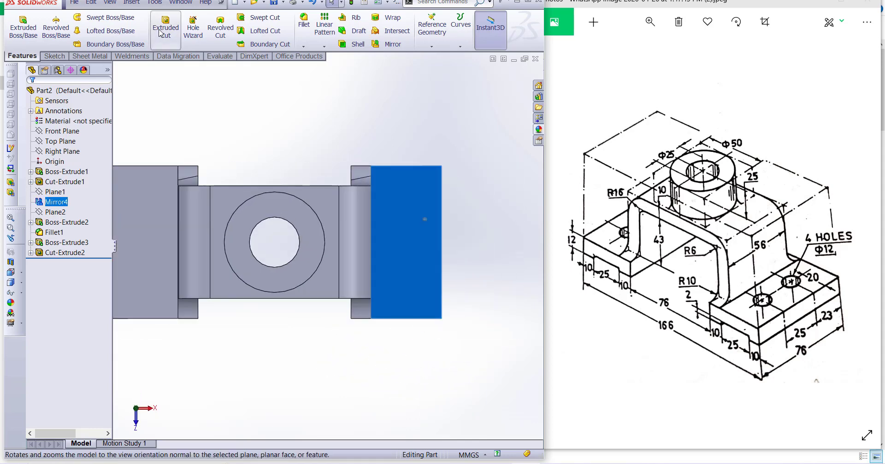
click(54, 56)
click(19, 26)
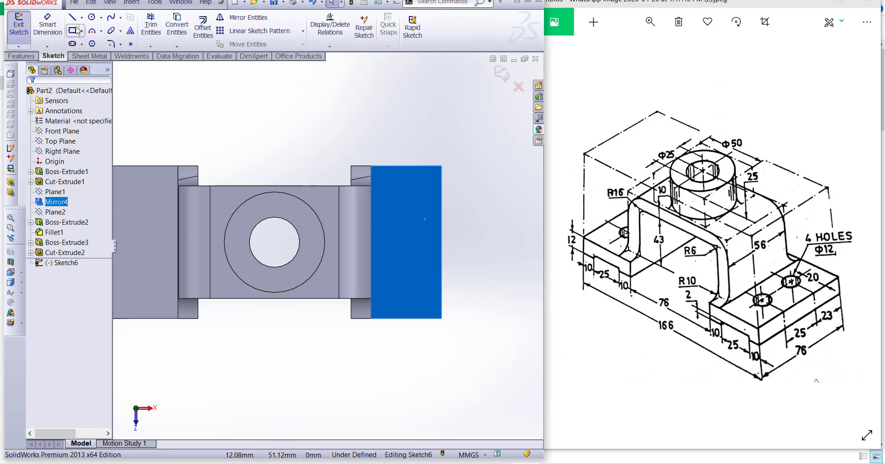
Sketch two circles with radii of about 6 mm and 8 mm on the foot's top face, centres aligned along its long direction
click(96, 18)
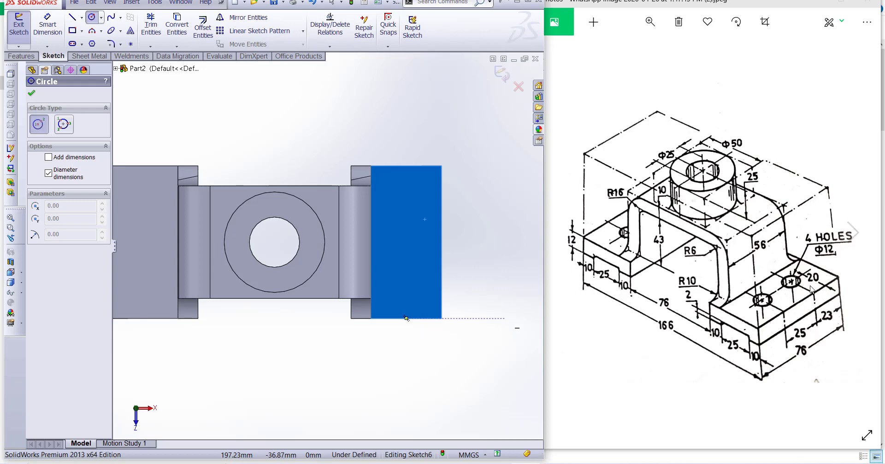
click(411, 283)
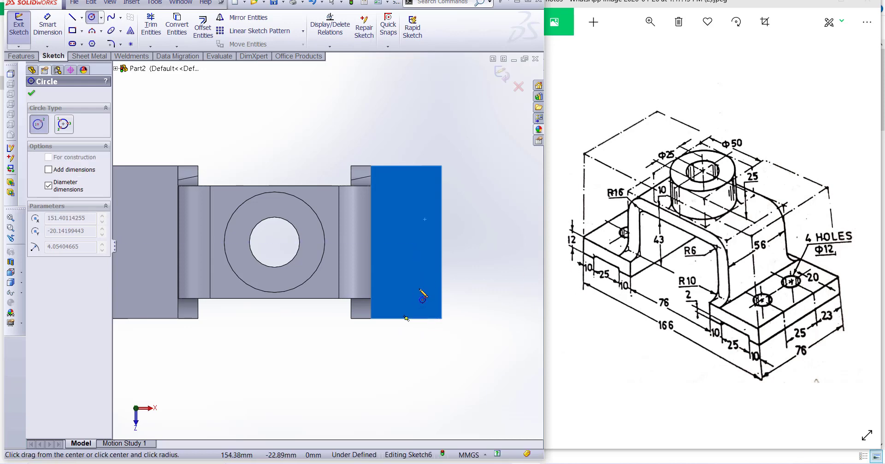
click(414, 295)
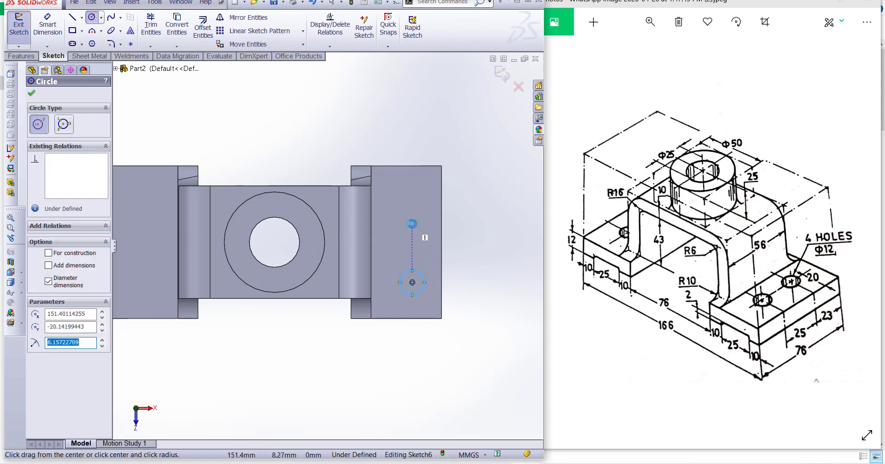
click(412, 217)
click(424, 229)
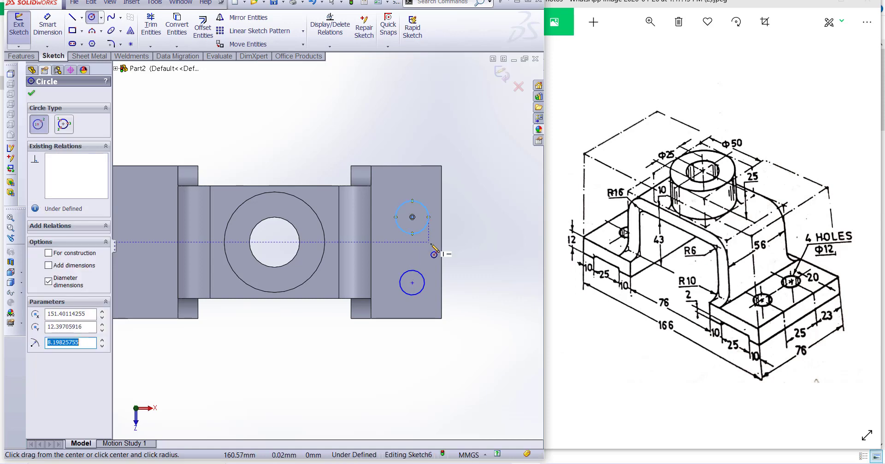
Dimension the larger circle's centre 20 mm from the foot's outer long edge
key(d)
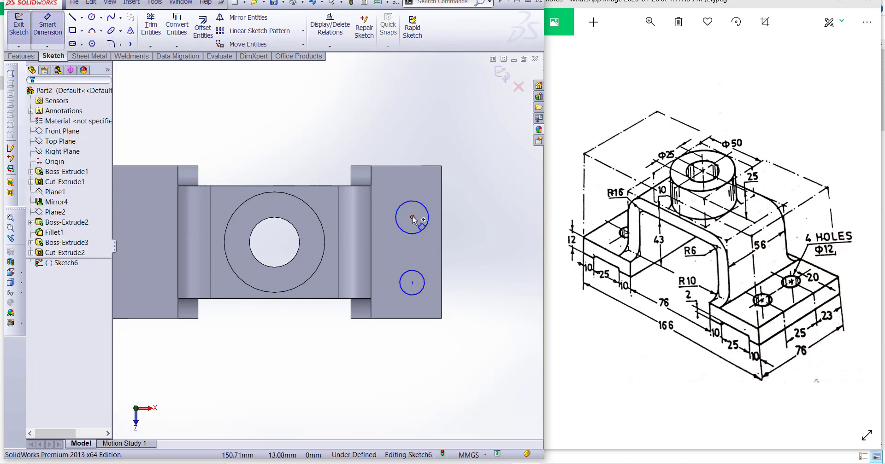
click(412, 217)
click(442, 199)
click(429, 128)
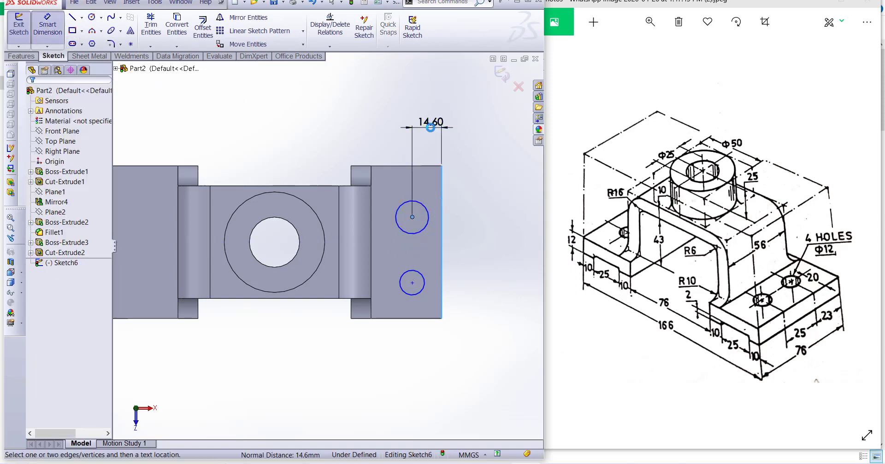
key(Escape)
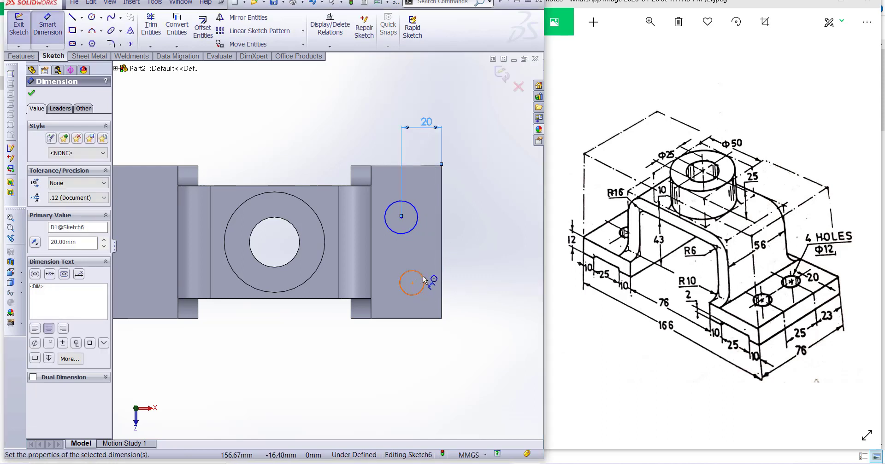
Set the diameter of that larger circle on the foot to 12 mm
click(418, 224)
click(479, 247)
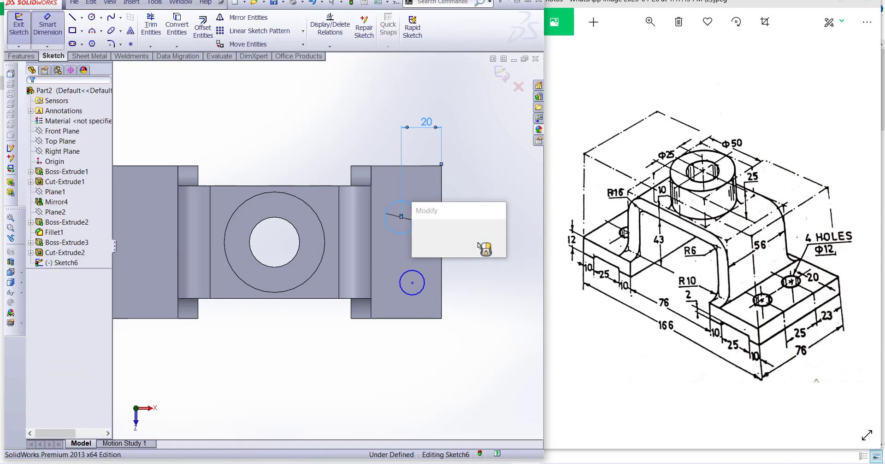
text(12)
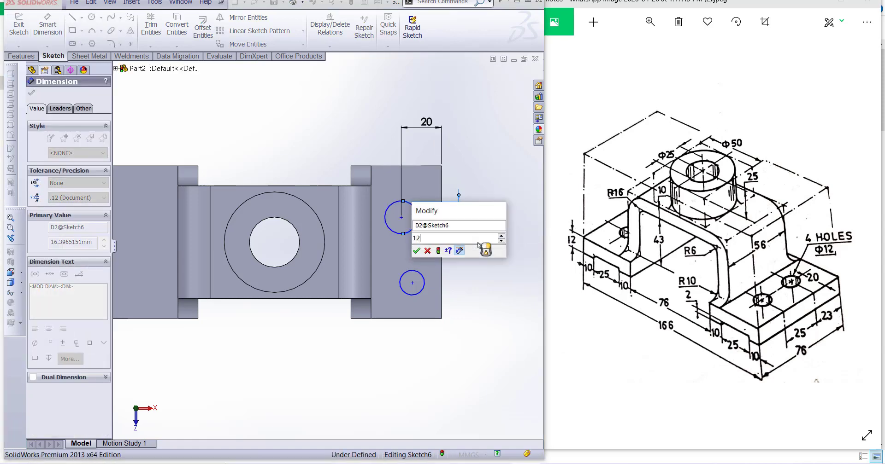
key(Return)
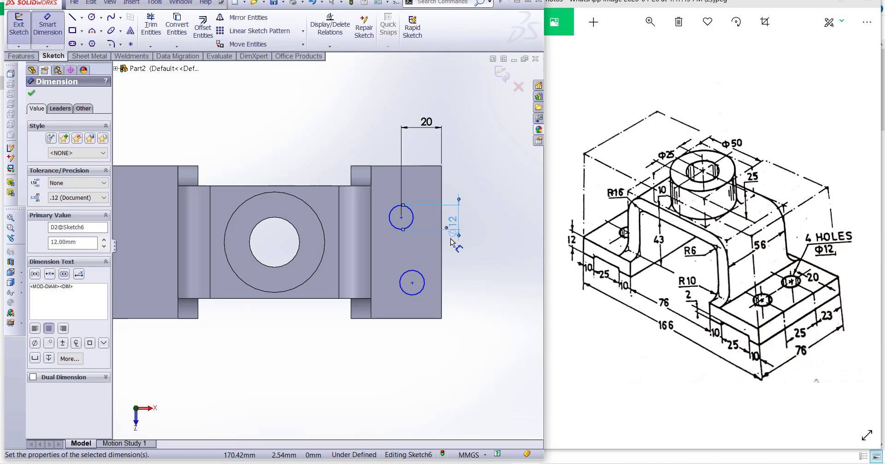
Dimension the 12 mm circle's centre 23 mm from the foot's nearer short edge
click(402, 217)
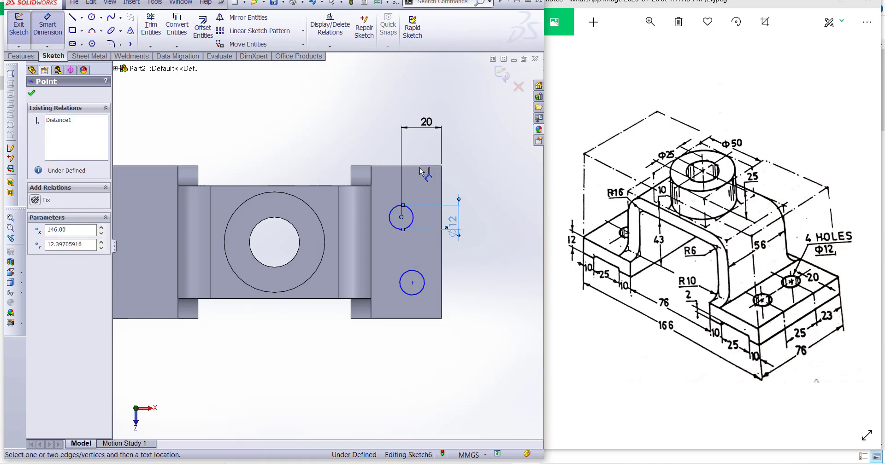
click(406, 166)
click(494, 201)
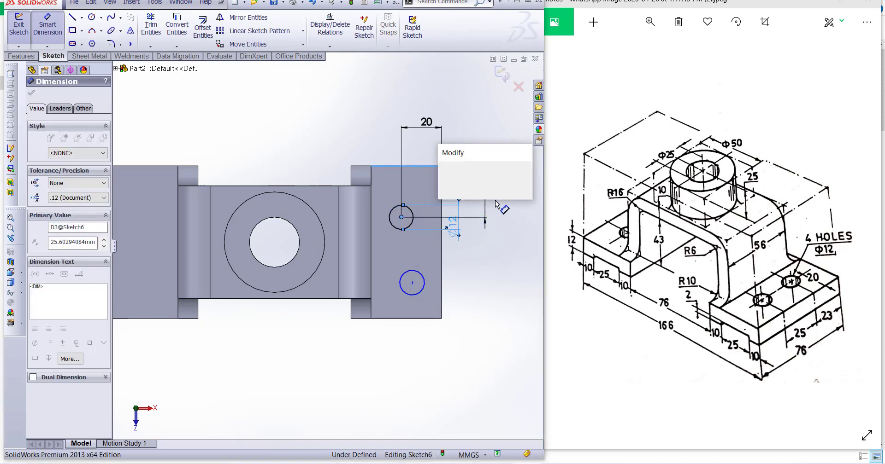
text(23)
key(Return)
key(Escape)
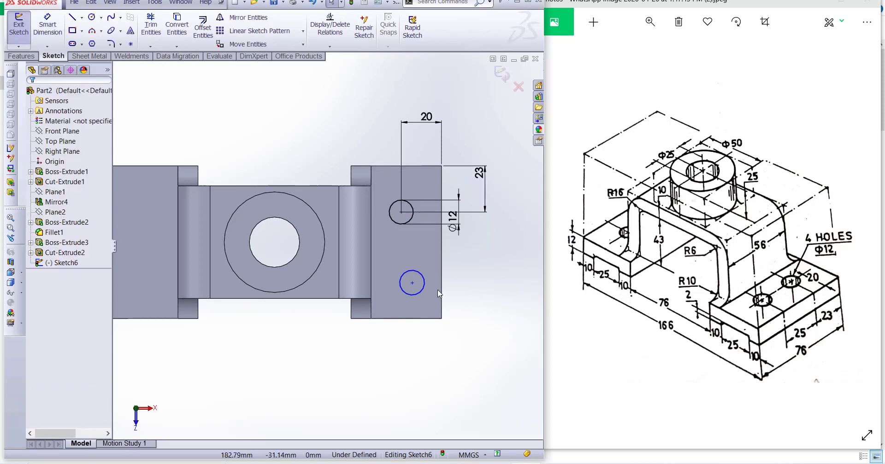
Add an Equal relation between the two circles on the foot's top face
click(397, 222)
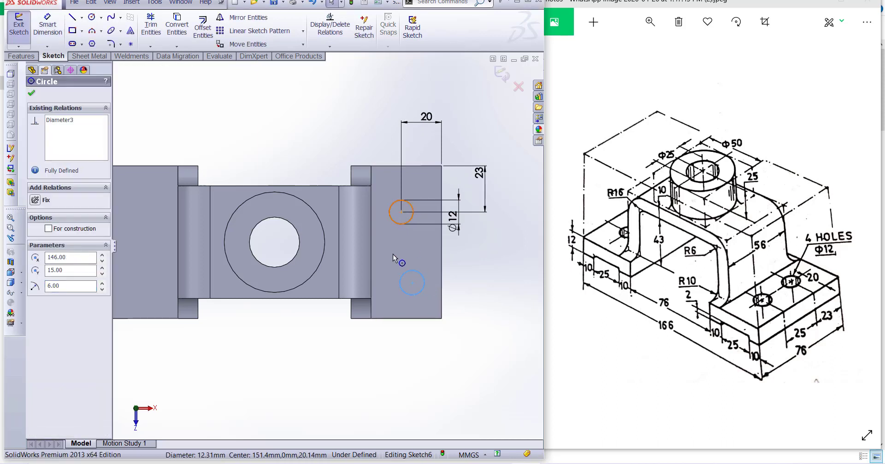
ctrl+click(399, 281)
click(50, 296)
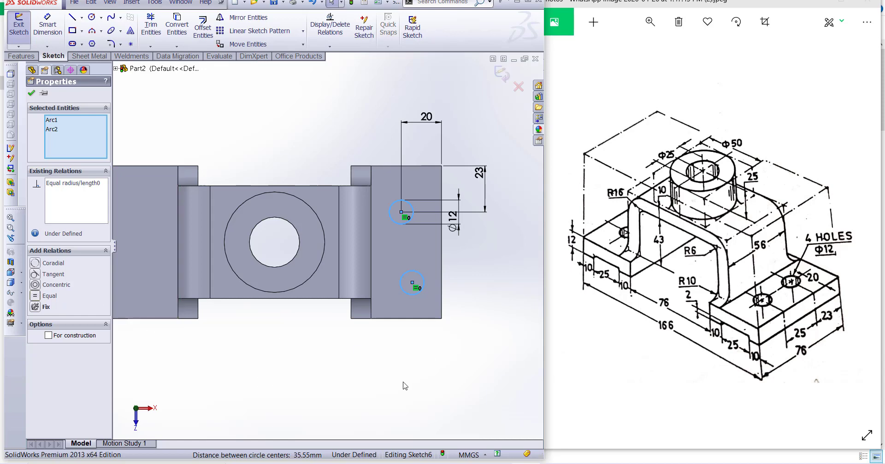
click(432, 365)
click(47, 27)
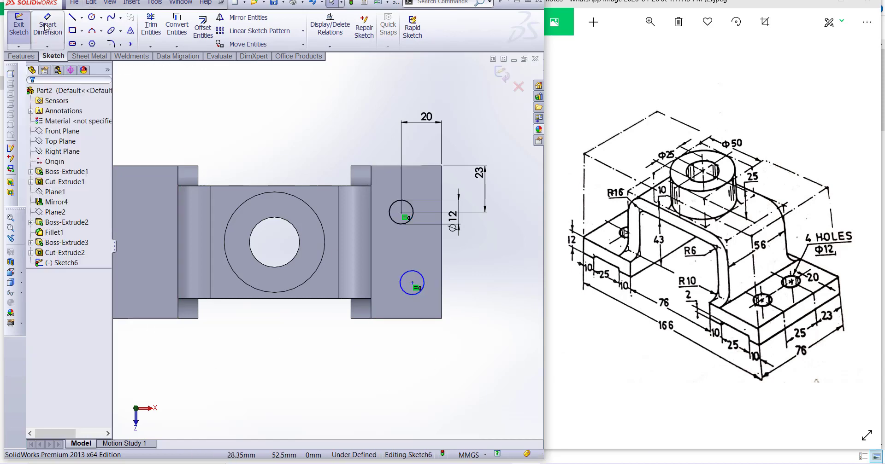
click(417, 275)
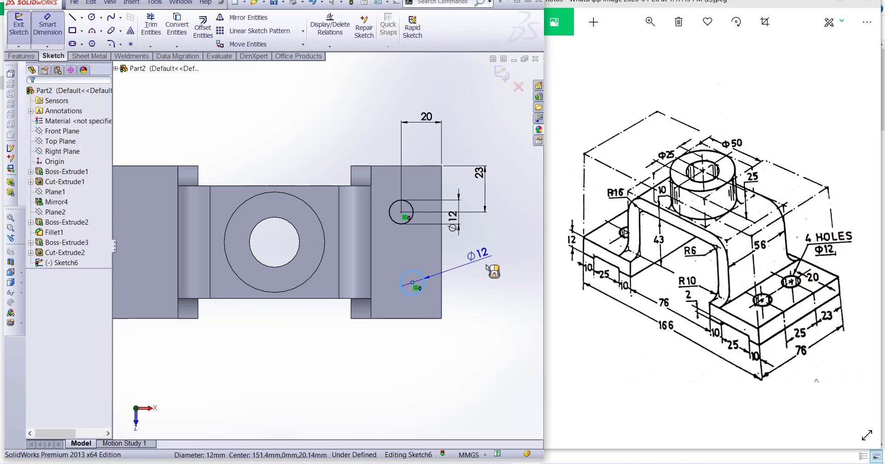
click(491, 267)
click(512, 249)
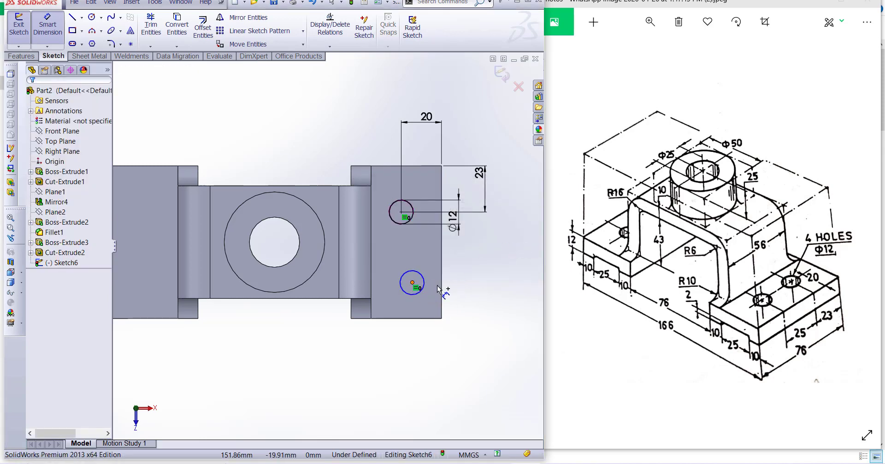
Dimension the second circle's centre 20 mm from the foot's outer long edge
click(412, 283)
click(441, 288)
click(433, 344)
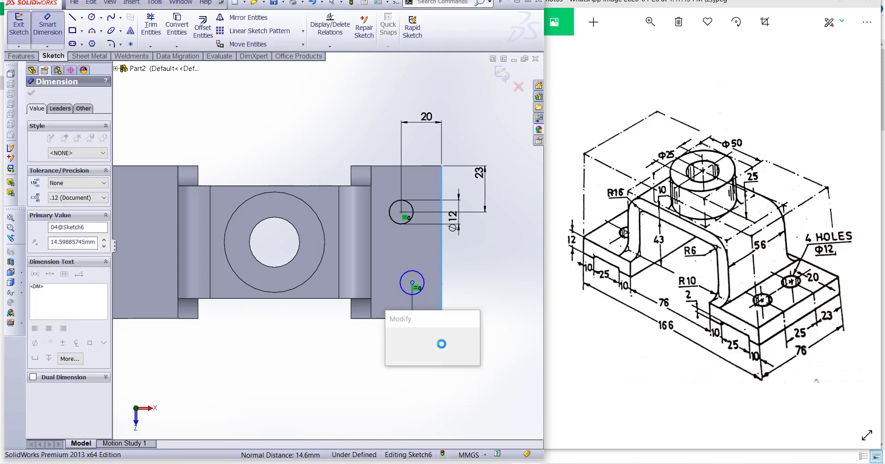
key(Return)
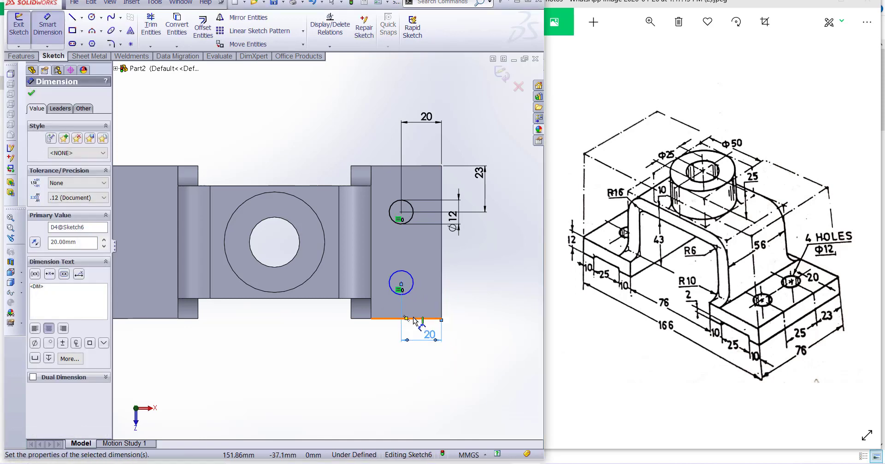
Set the distance between the centres of the two circles on the foot to 25 mm
click(400, 213)
click(401, 284)
click(480, 269)
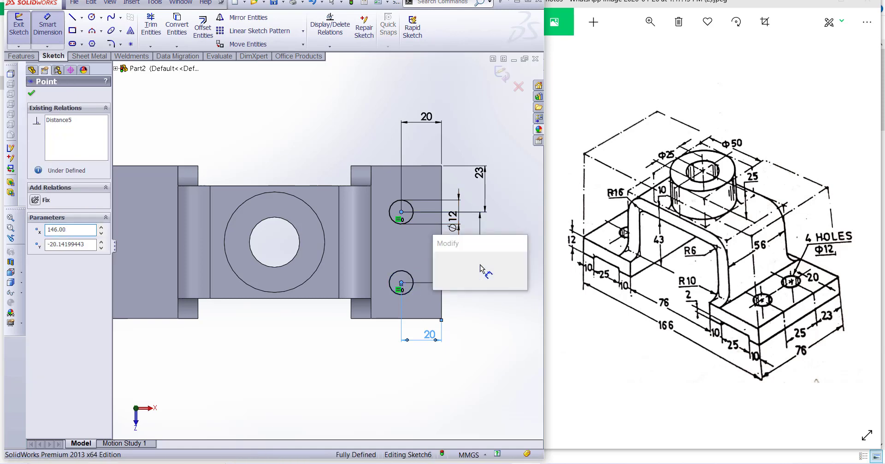
text(25)
key(Return)
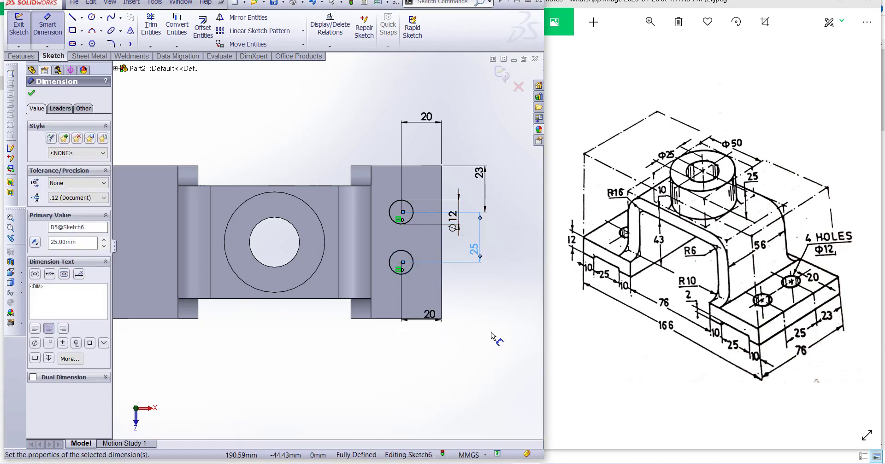
click(492, 337)
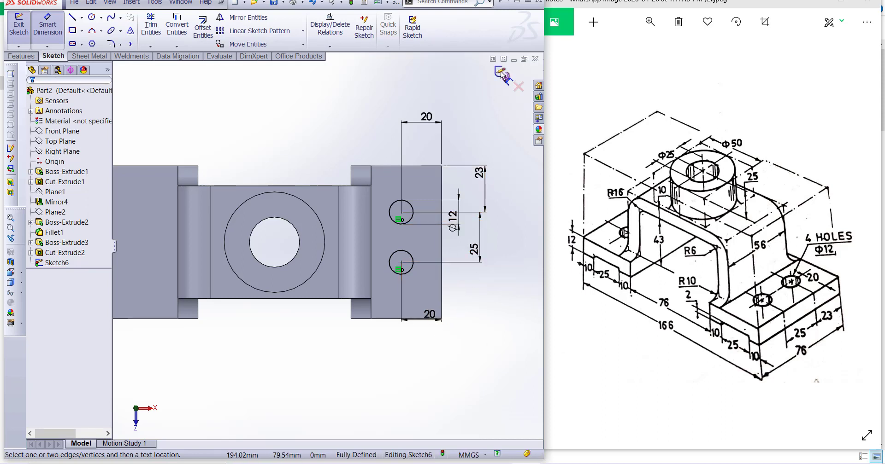
Extrude-cut the two circles 52 mm deep (Blind), down through the foot
key(ctrl+e)
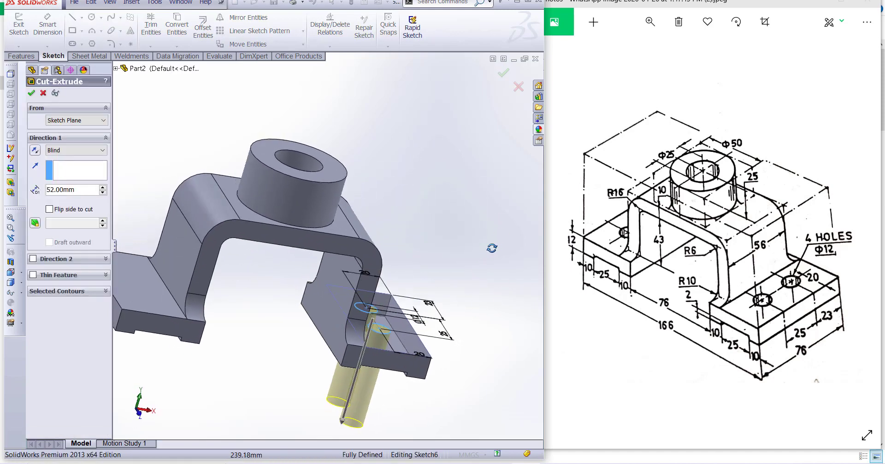
click(31, 93)
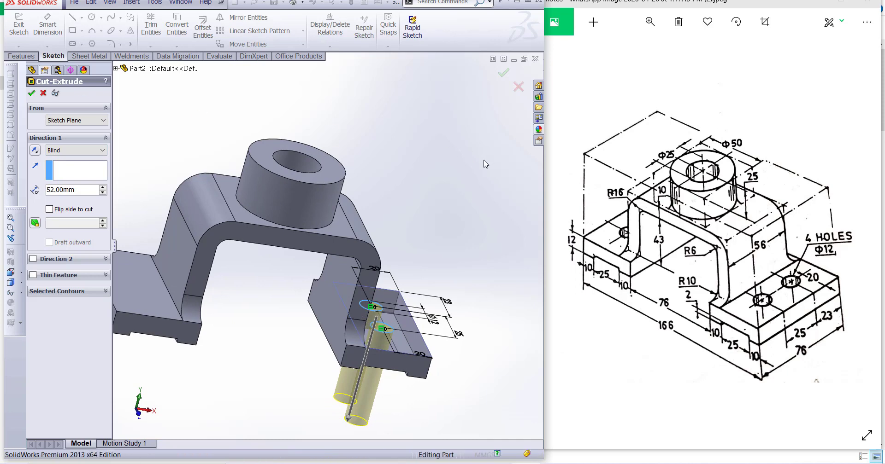
middle_drag(480, 161, 447, 317)
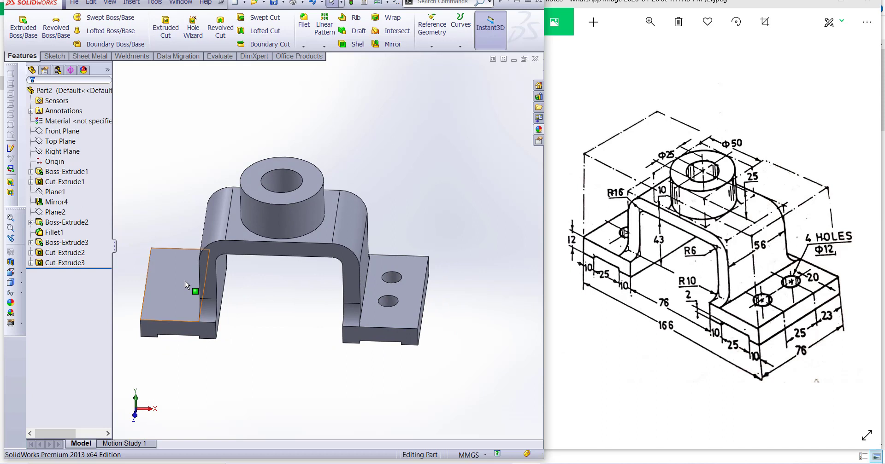
Show Plane1, the mid-plane between the two feet, in the model
click(59, 214)
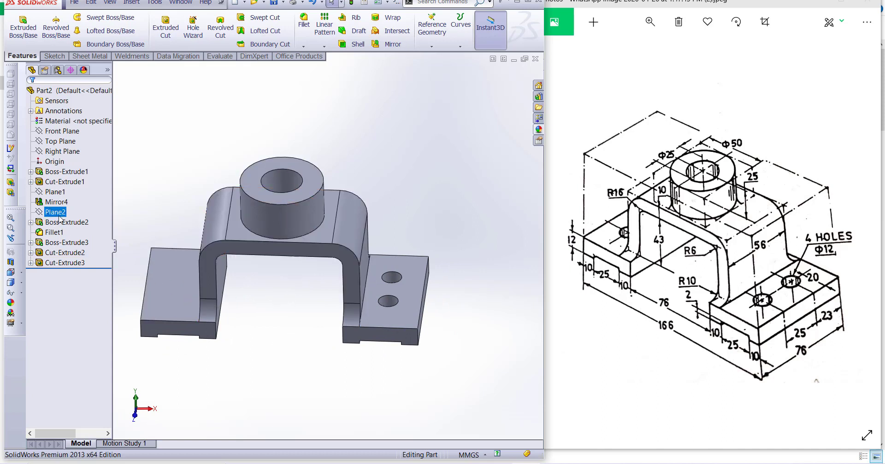
click(58, 193)
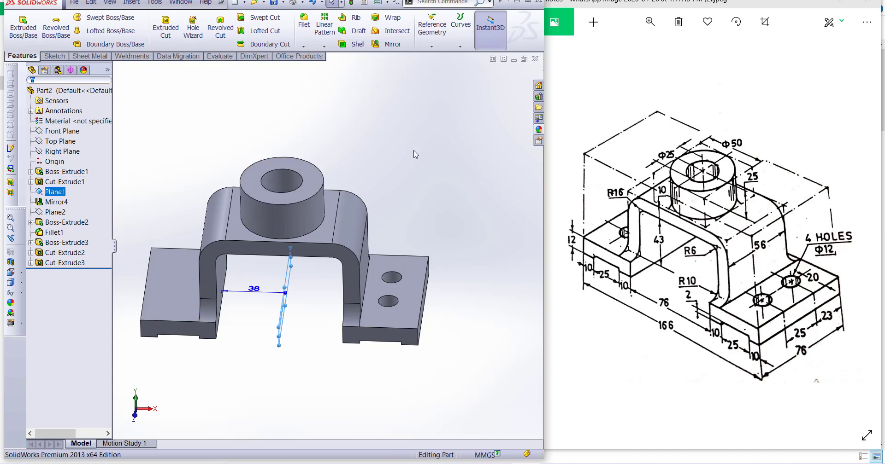
click(379, 198)
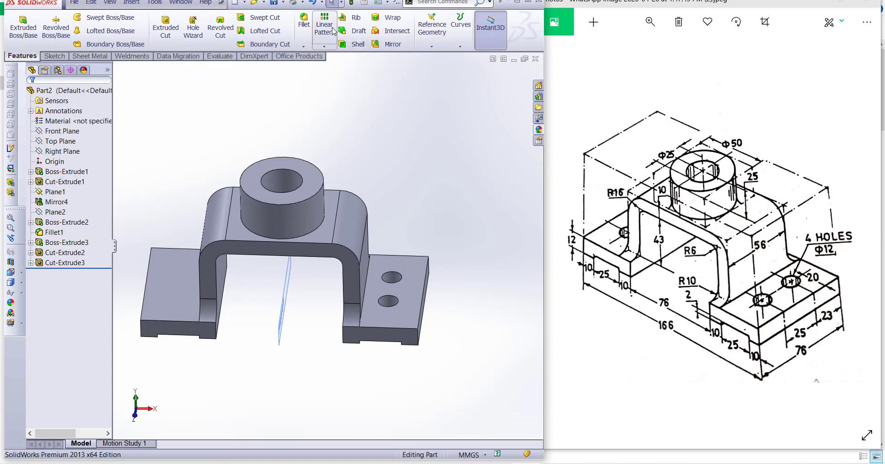
Mirror the two-hole cut feature Cut-Extrude3 about Plane1 onto the opposite foot
click(330, 48)
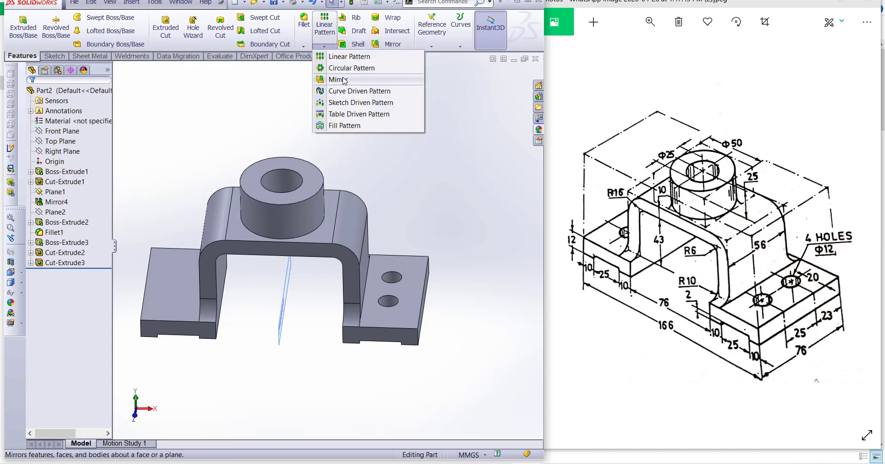
click(330, 81)
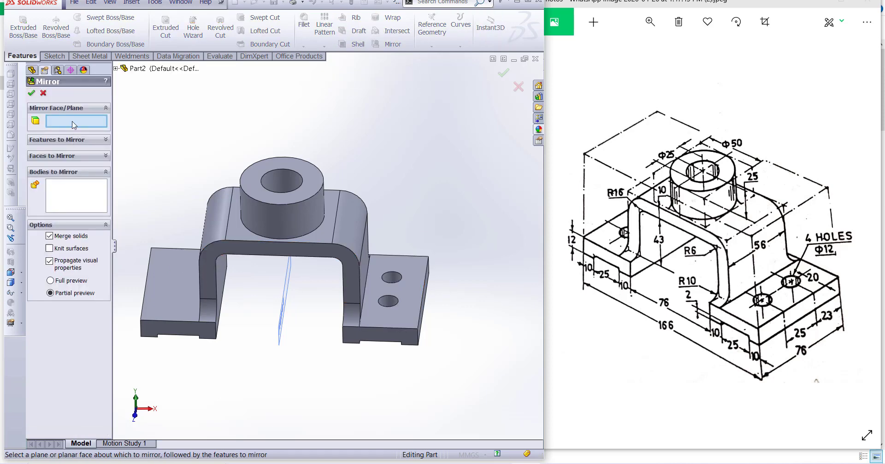
click(285, 303)
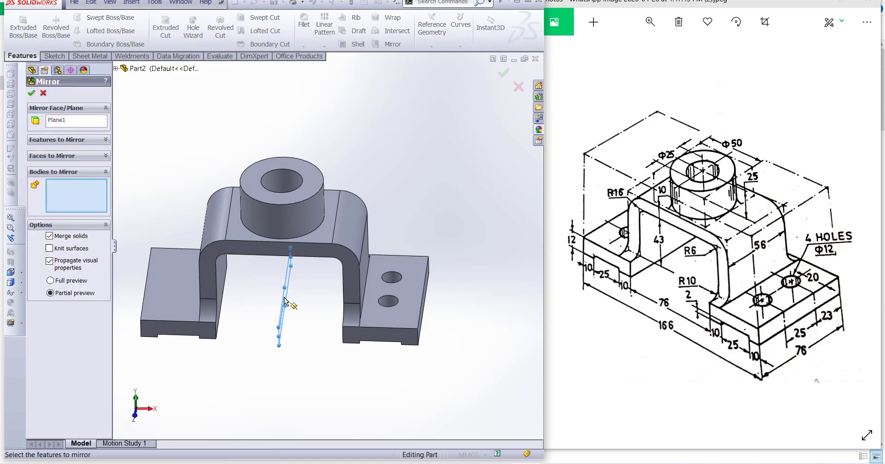
click(89, 140)
click(116, 68)
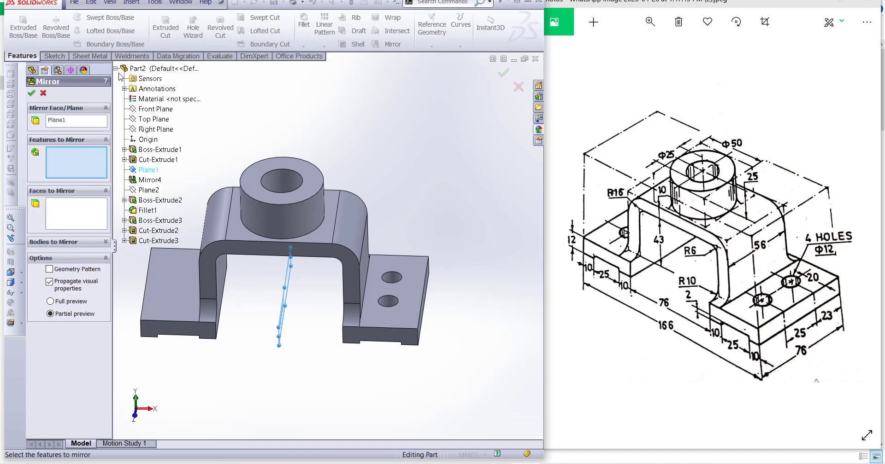
click(149, 241)
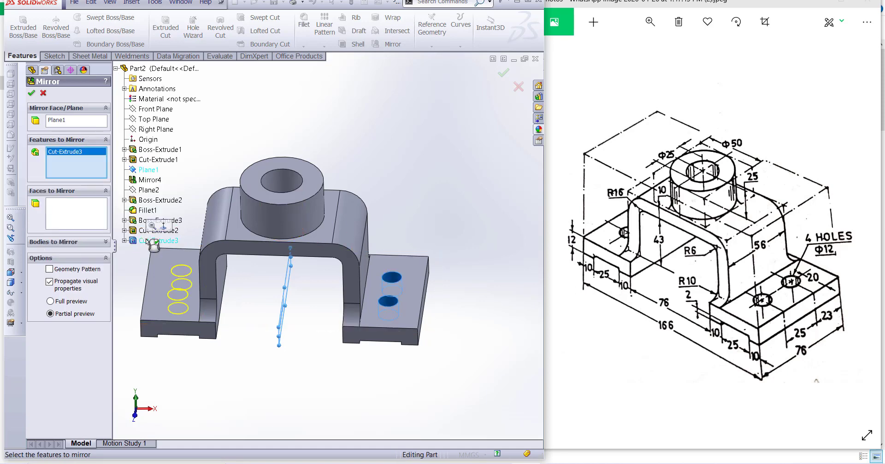
click(31, 94)
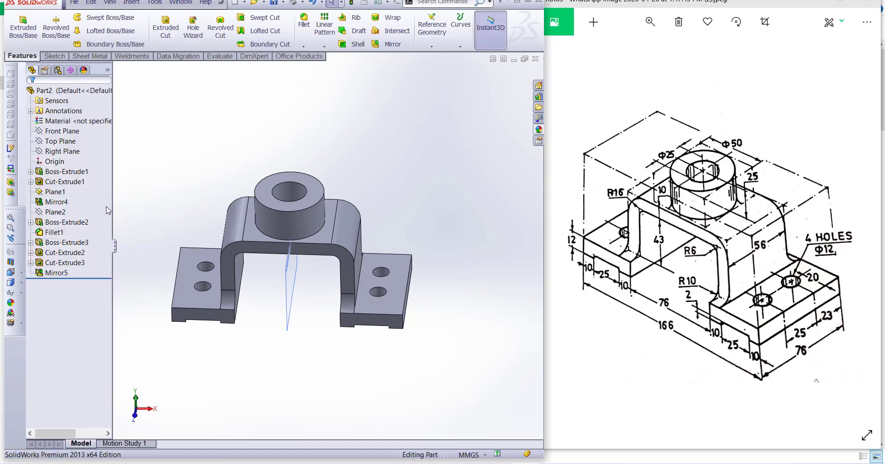
Hide Plane1 and view the bracket from an angle that shows both feet and the boss
right_click(78, 193)
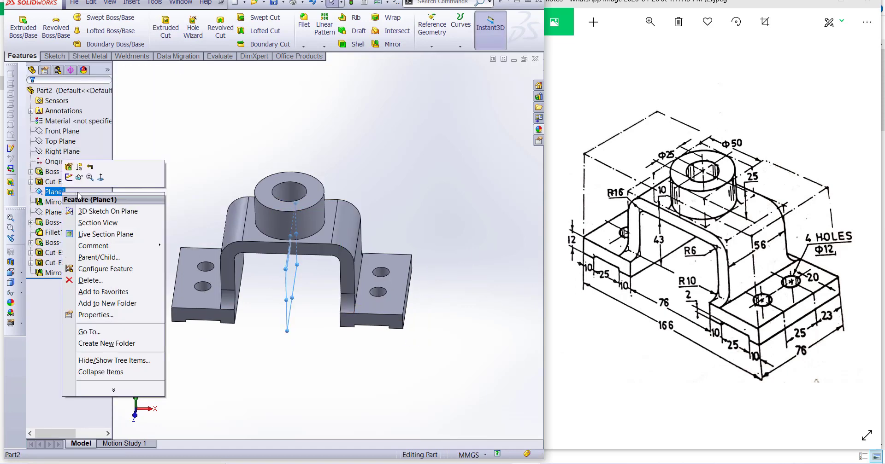
click(79, 177)
mouse_move(322, 286)
middle_down()
mouse_move(355, 292)
mouse_move(405, 263)
mouse_move(322, 296)
mouse_move(324, 313)
mouse_move(362, 312)
mouse_move(346, 317)
middle_up()
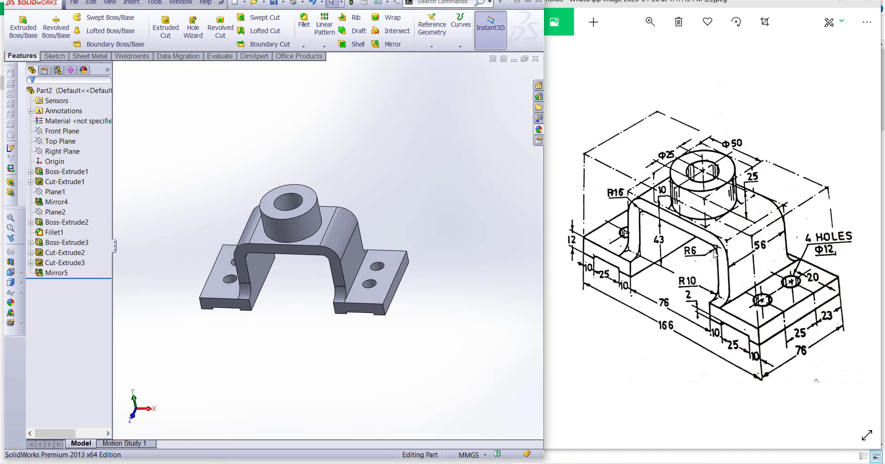
middle_drag(408, 289, 433, 264)
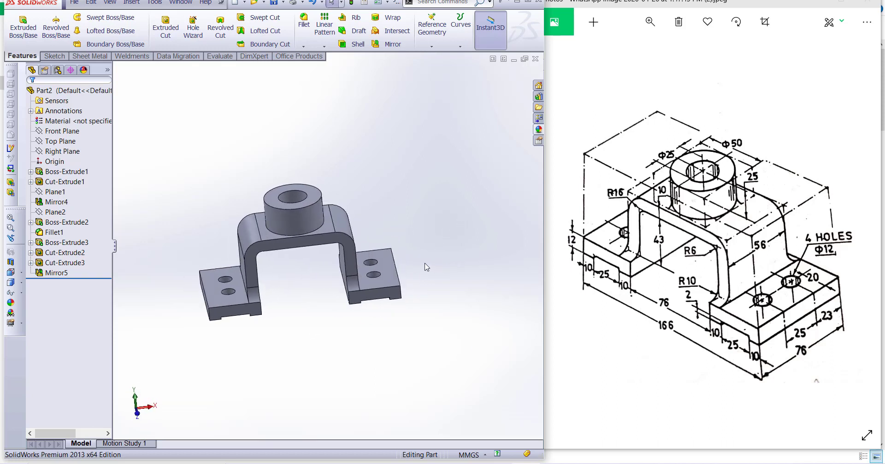